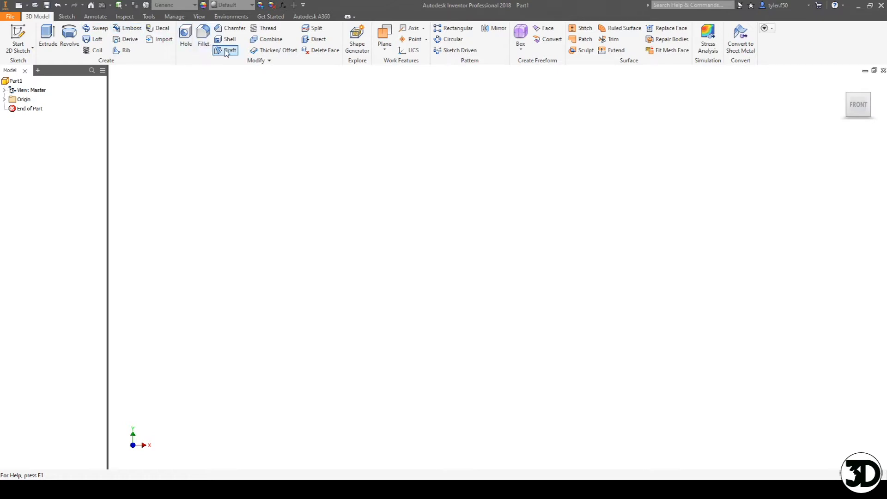
Sketch a rectangle 3 in wide and 4 in high on the front (XY) plane
{"action": "left_click", "coordinate": [24, 34]}
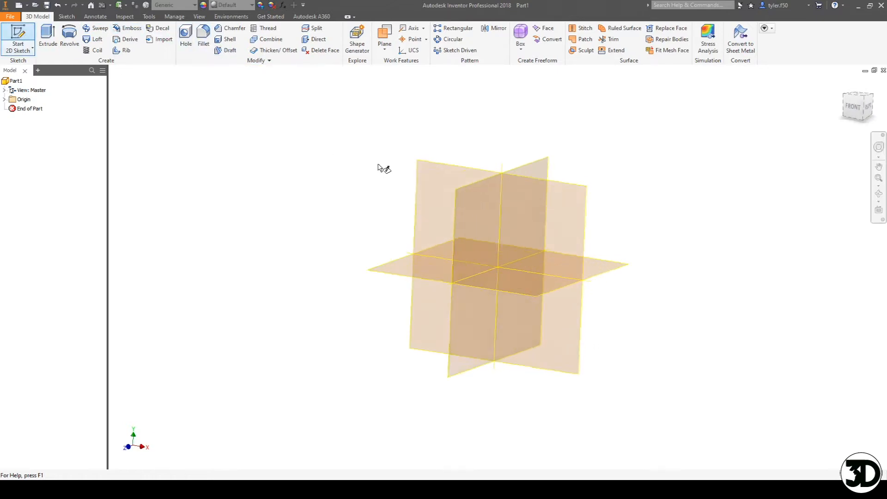
{"action": "left_click", "coordinate": [465, 155]}
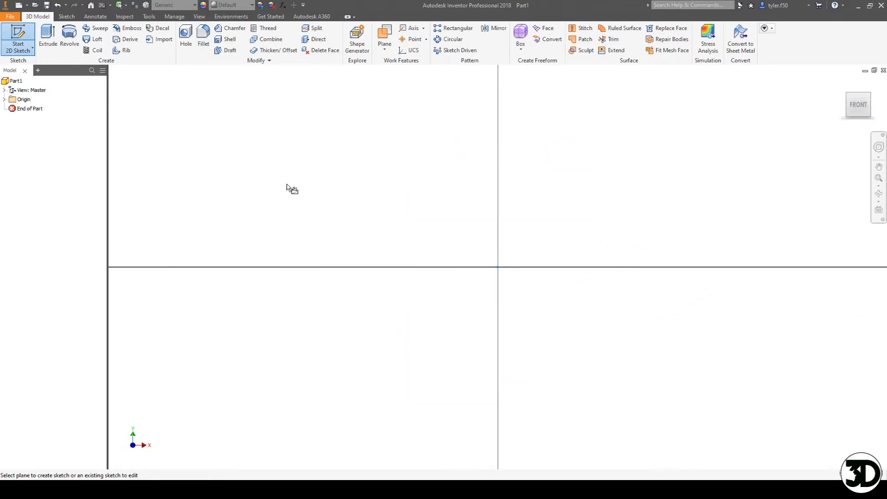
{"action": "left_click", "coordinate": [117, 35]}
{"action": "left_click", "coordinate": [361, 137]}
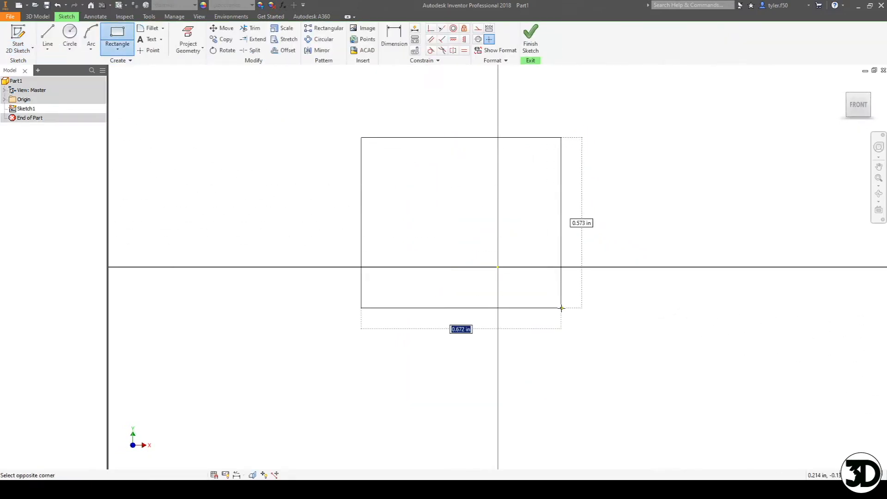
{"action": "type", "text": "3"}
{"action": "key", "text": "Tab"}
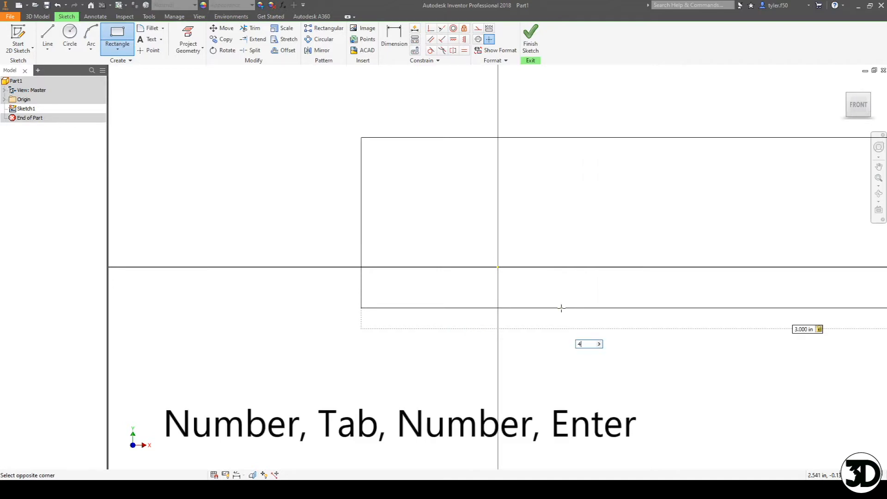
{"action": "type", "text": "4"}
{"action": "key", "text": "Return"}
{"action": "scroll", "coordinate": [549, 277], "scroll_direction": "down", "scroll_amount": 5}
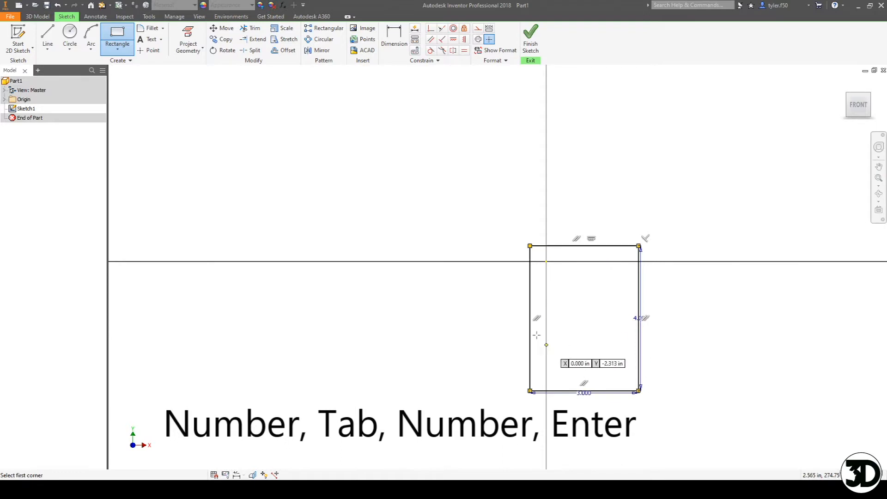
{"action": "middle_click_drag", "start_coordinate": [451, 280], "coordinate": [407, 248]}
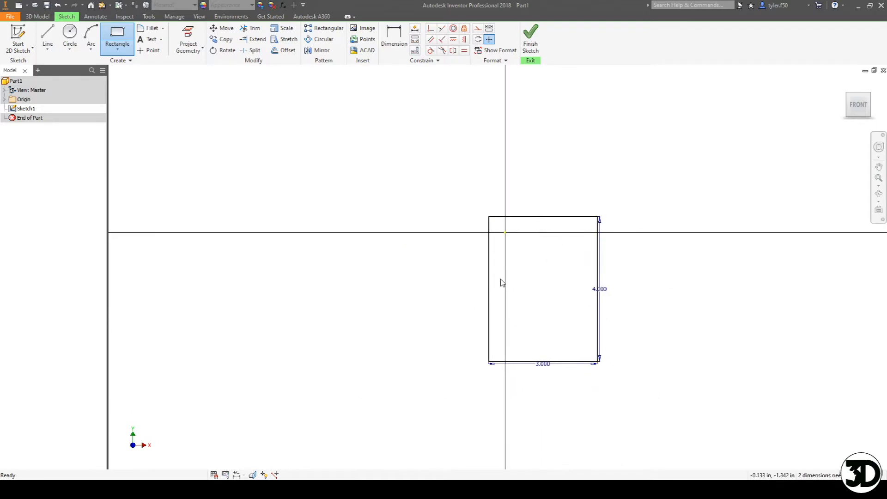
{"action": "key", "text": "Escape"}
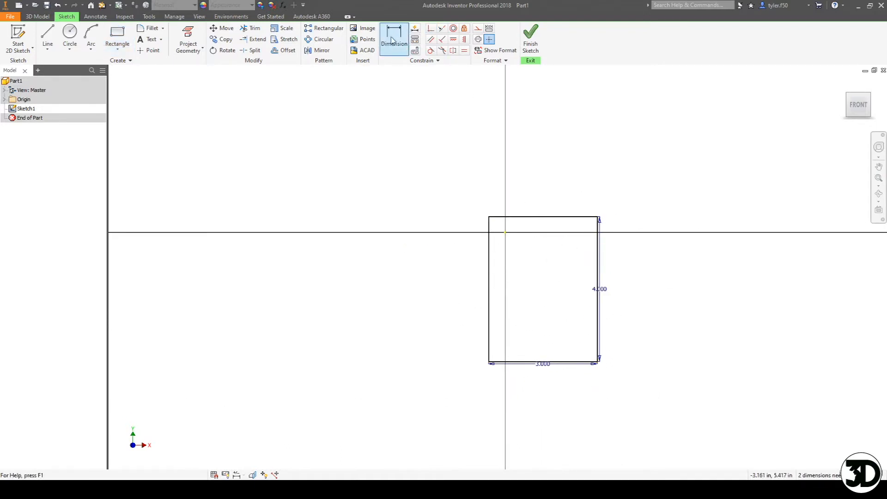
Centre the rectangle on the origin with horizontal and vertical constraints from its side and top edge midpoints, and finish the sketch
{"action": "left_click", "coordinate": [453, 39]}
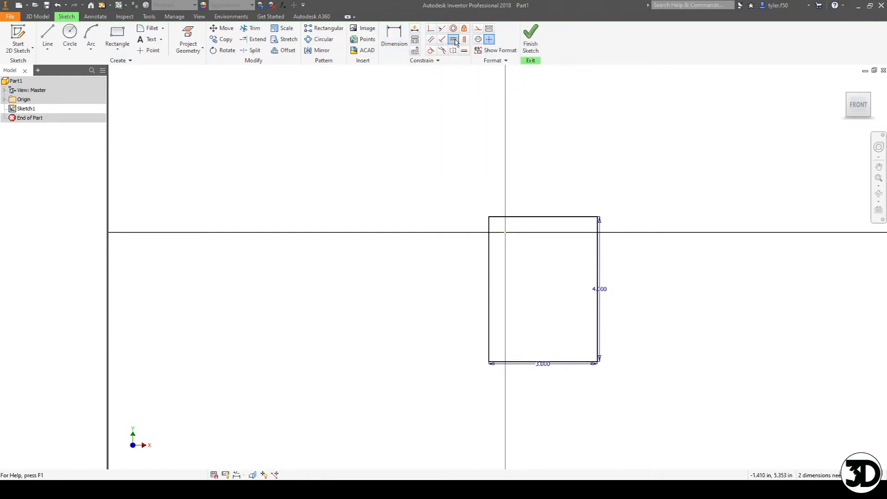
{"action": "left_click", "coordinate": [489, 289]}
{"action": "left_click", "coordinate": [505, 233]}
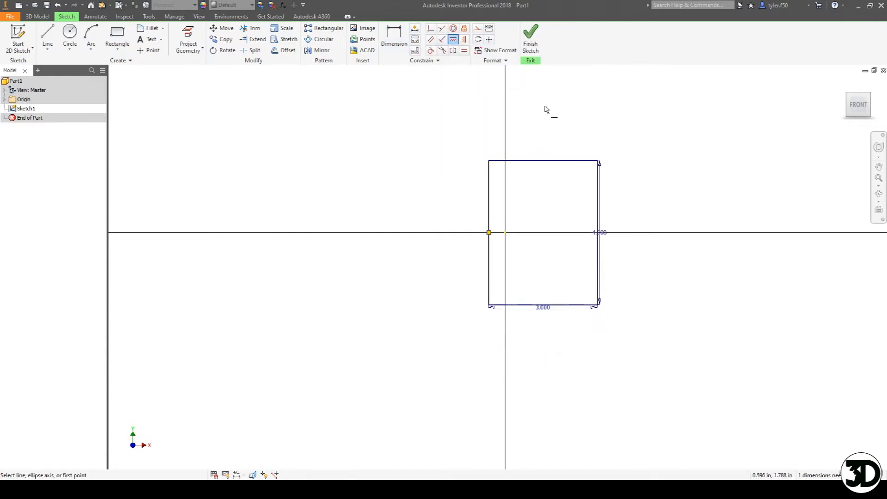
{"action": "key", "text": "]"}
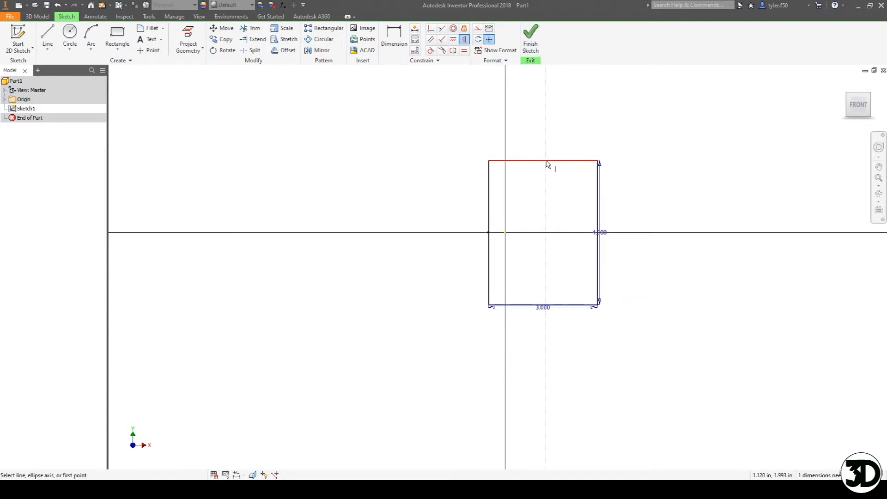
{"action": "left_click", "coordinate": [544, 161]}
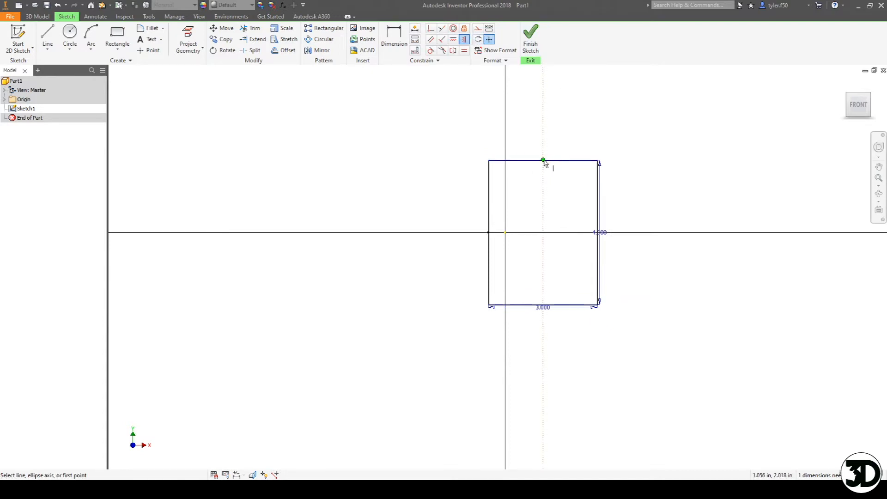
{"action": "left_click", "coordinate": [505, 233]}
{"action": "left_click", "coordinate": [530, 36]}
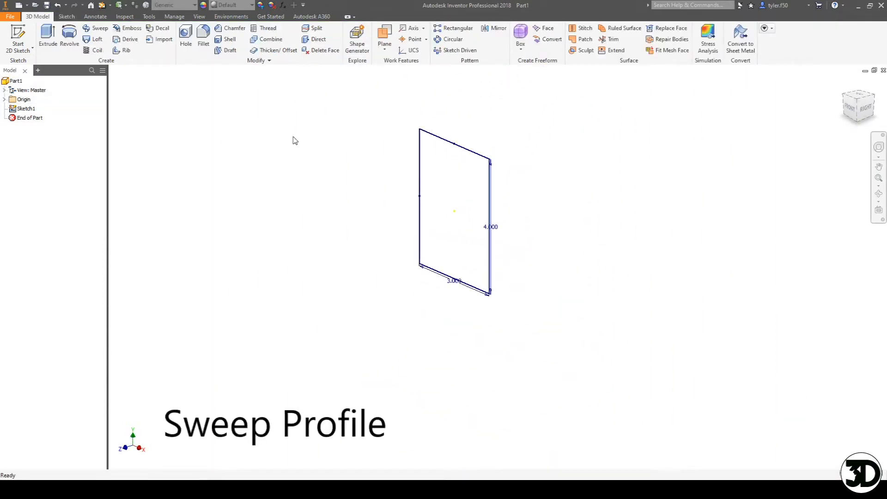
Sketch a 12 in horizontal line from the origin on the YZ plane as the sweep path and finish the sketch
{"action": "left_click", "coordinate": [21, 39]}
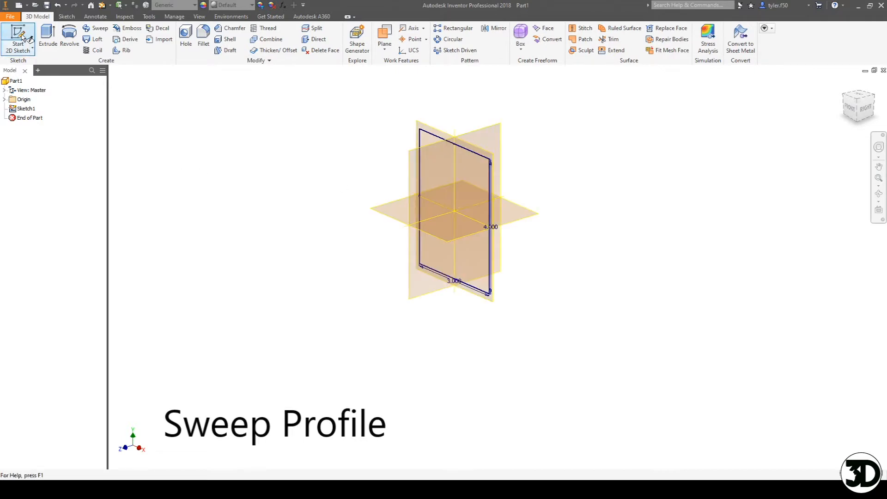
{"action": "left_click", "coordinate": [439, 193]}
{"action": "left_click", "coordinate": [48, 33]}
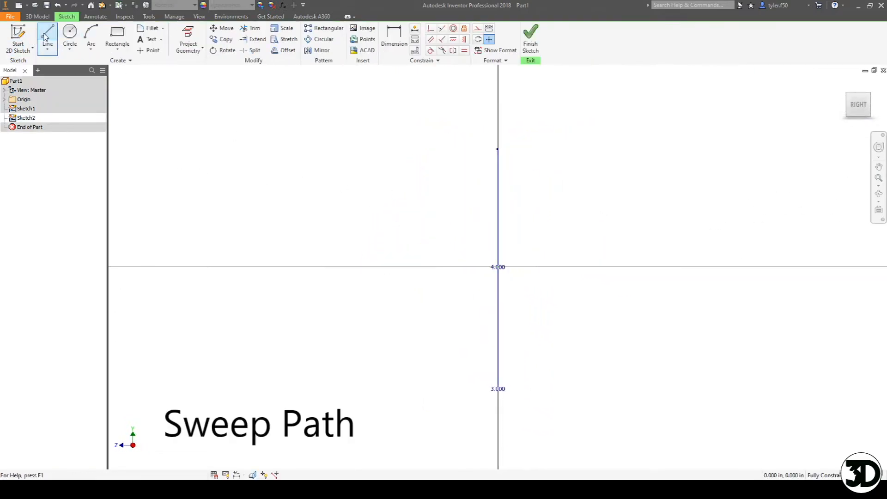
{"action": "left_click", "coordinate": [497, 266]}
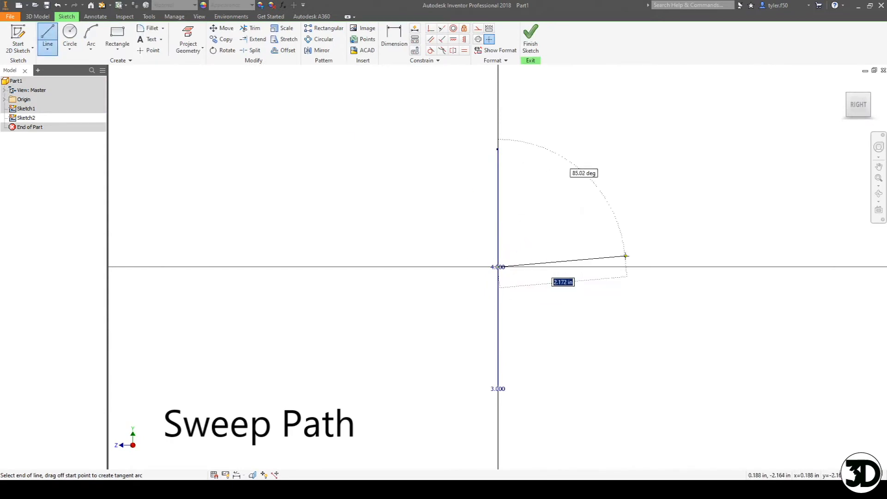
{"action": "type", "text": "12"}
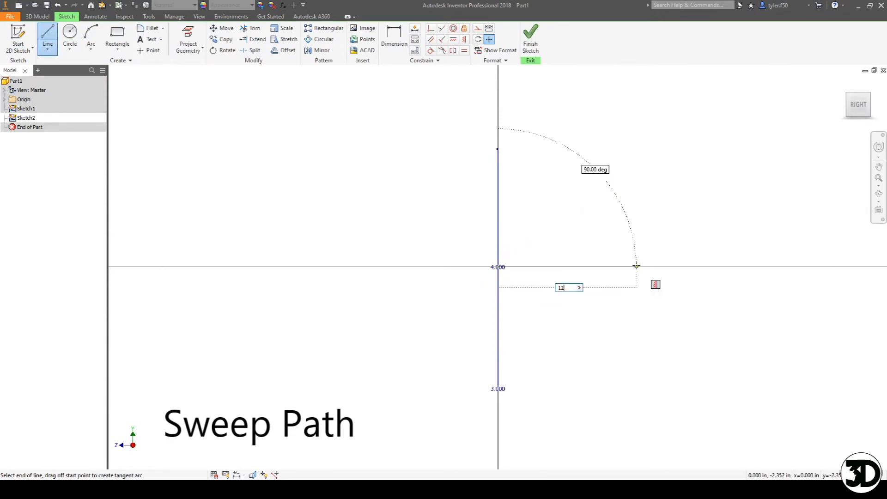
{"action": "key", "text": "Return"}
{"action": "scroll", "coordinate": [636, 267], "scroll_direction": "down", "scroll_amount": 6}
{"action": "middle_click_drag", "start_coordinate": [636, 266], "coordinate": [370, 210]}
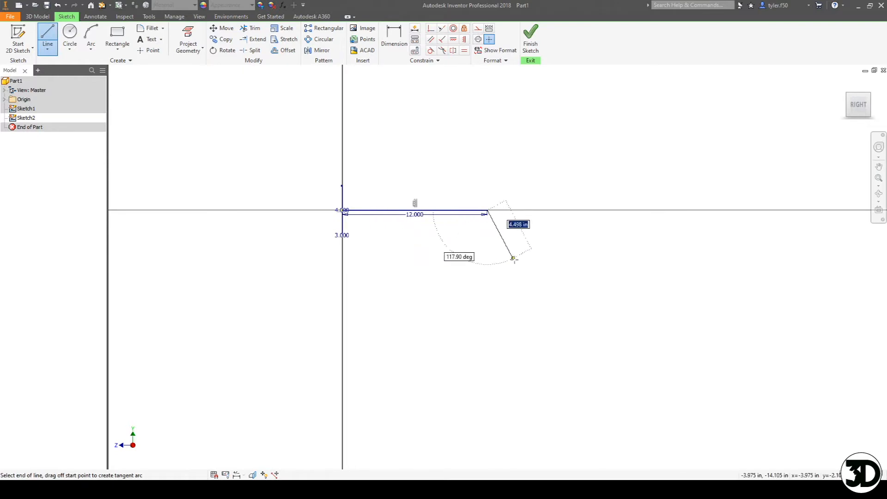
{"action": "key", "text": "Escape"}
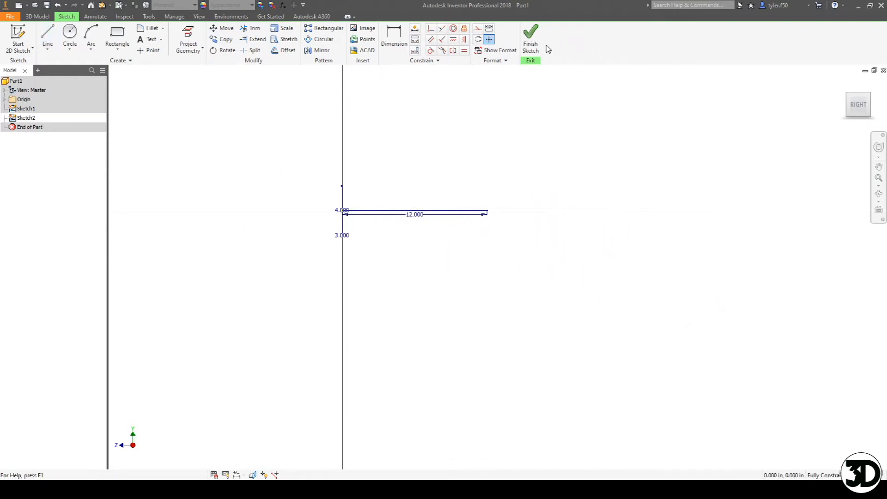
{"action": "left_click", "coordinate": [535, 40]}
{"action": "scroll", "coordinate": [559, 247], "scroll_direction": "up", "scroll_amount": 3}
{"action": "middle_click_drag", "start_coordinate": [481, 253], "coordinate": [405, 267]}
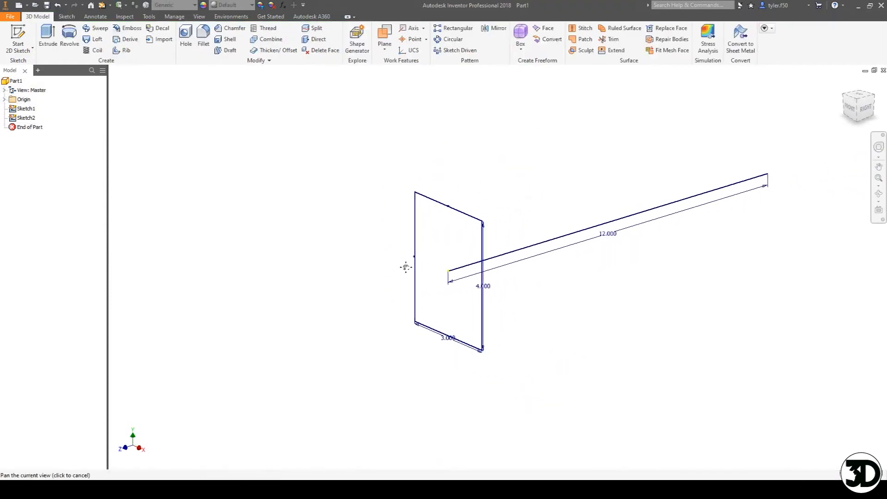
Set up a sweep of the rectangle along the 12 in line with Path orientation, a taper of 15 and a twist of 90 degrees
{"action": "left_click", "coordinate": [100, 28]}
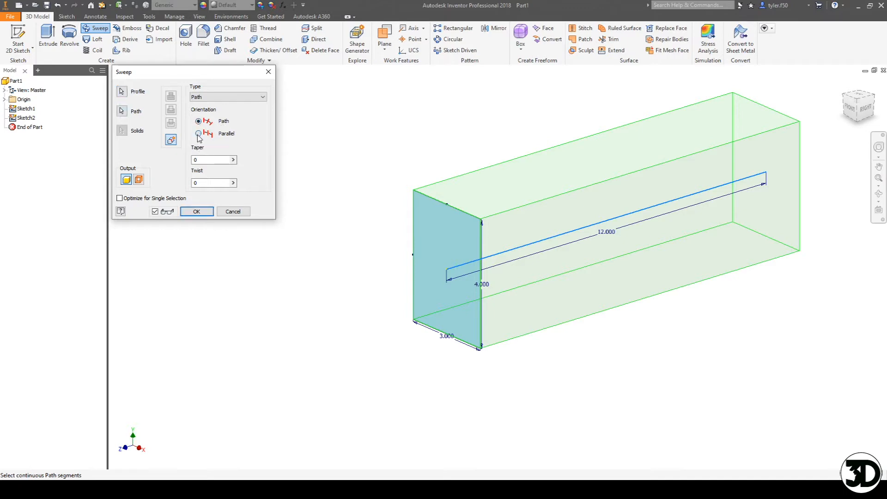
{"action": "left_click", "coordinate": [198, 134]}
{"action": "left_click", "coordinate": [198, 121]}
{"action": "left_click", "coordinate": [200, 161]}
{"action": "left_click_drag", "start_coordinate": [200, 163], "coordinate": [184, 162]}
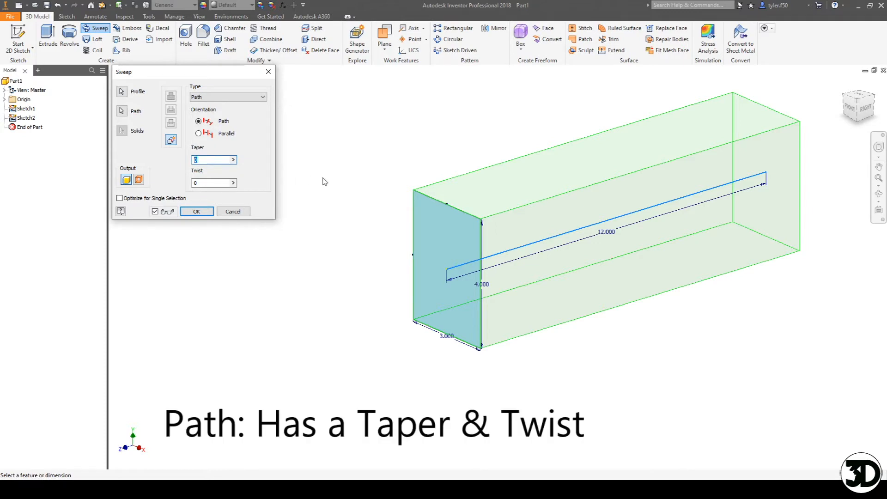
{"action": "type", "text": "15"}
{"action": "double_click", "coordinate": [226, 183]}
{"action": "type", "text": "90"}
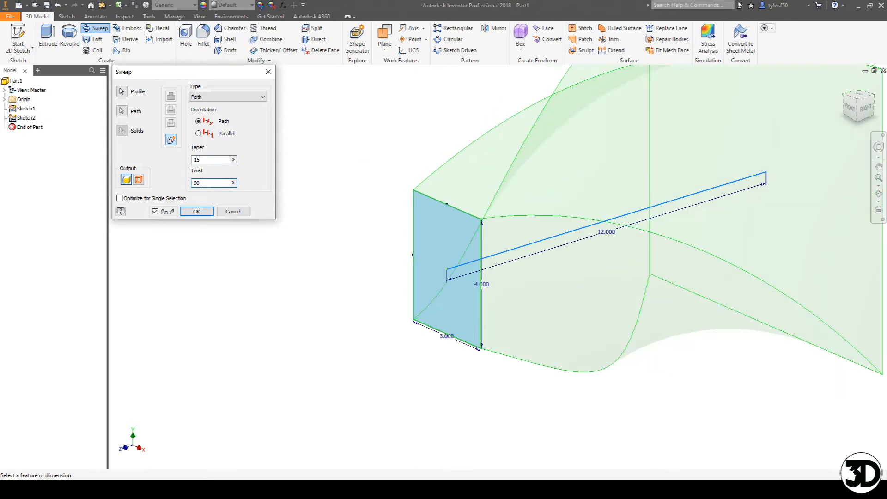
Set the sweep's twist to 180 degrees, create the solid and inspect it from another angle
{"action": "scroll", "coordinate": [430, 219], "scroll_direction": "up", "scroll_amount": 3}
{"action": "middle_click_drag", "start_coordinate": [434, 220], "coordinate": [300, 226]}
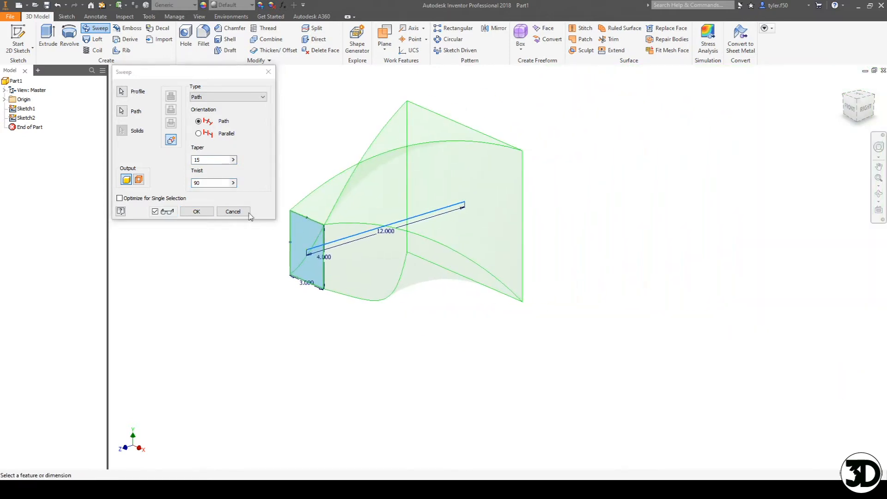
{"action": "double_click", "coordinate": [208, 183]}
{"action": "type", "text": "180"}
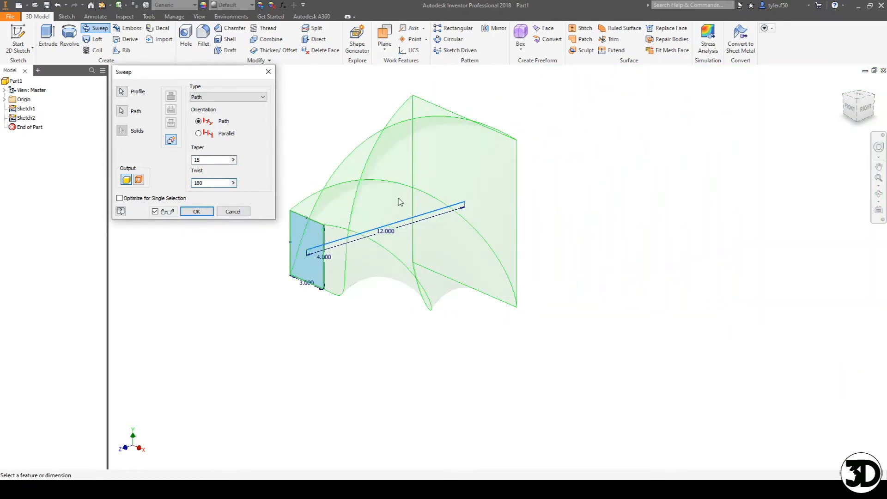
{"action": "left_click", "coordinate": [193, 212]}
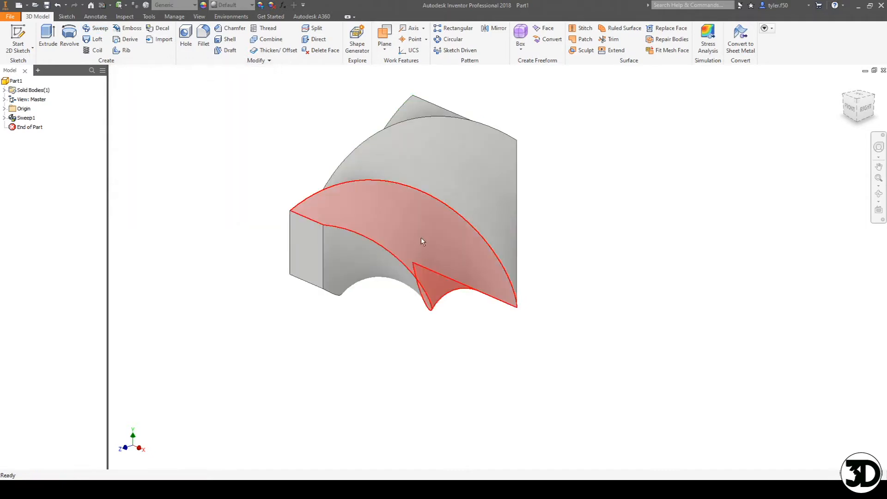
{"action": "key", "text": "F4"}
{"action": "left_click_drag", "start_coordinate": [485, 192], "coordinate": [418, 188]}
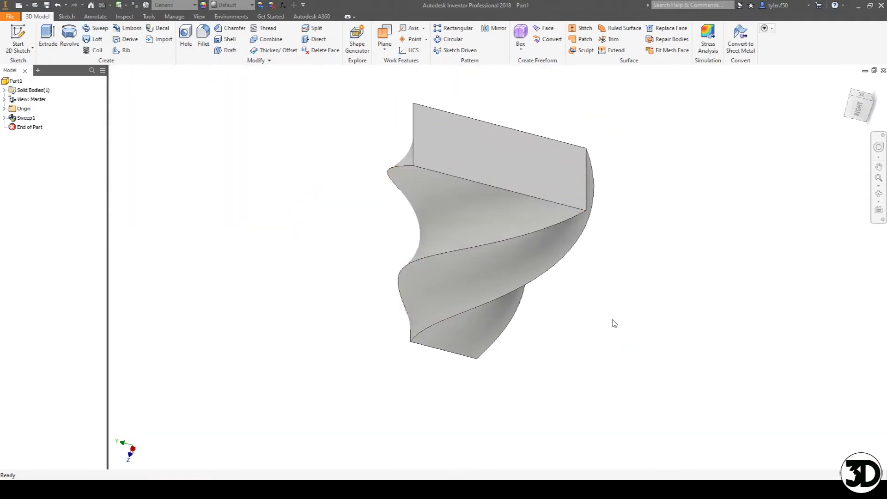
Edit the sweep feature to a taper of 0 and a twist of 90 degrees, and view the updated solid
{"action": "right_click", "coordinate": [32, 119]}
{"action": "left_click", "coordinate": [69, 199]}
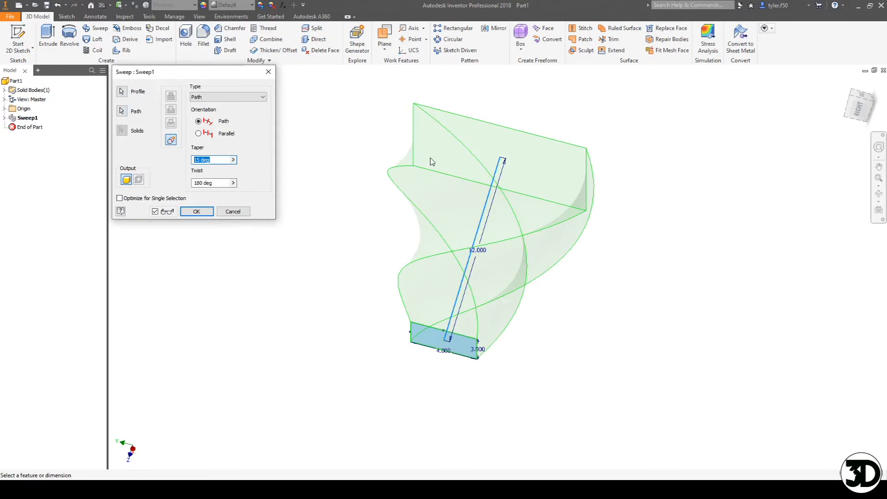
{"action": "type", "text": "0"}
{"action": "key", "text": "Tab"}
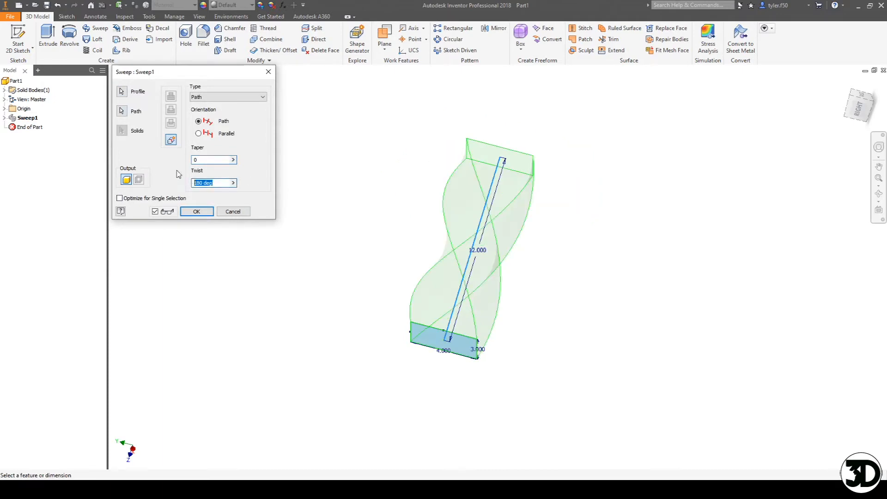
{"action": "type", "text": "90"}
{"action": "left_click", "coordinate": [196, 211]}
{"action": "middle_click_drag", "start_coordinate": [482, 294], "coordinate": [490, 277], "text": "shift"}
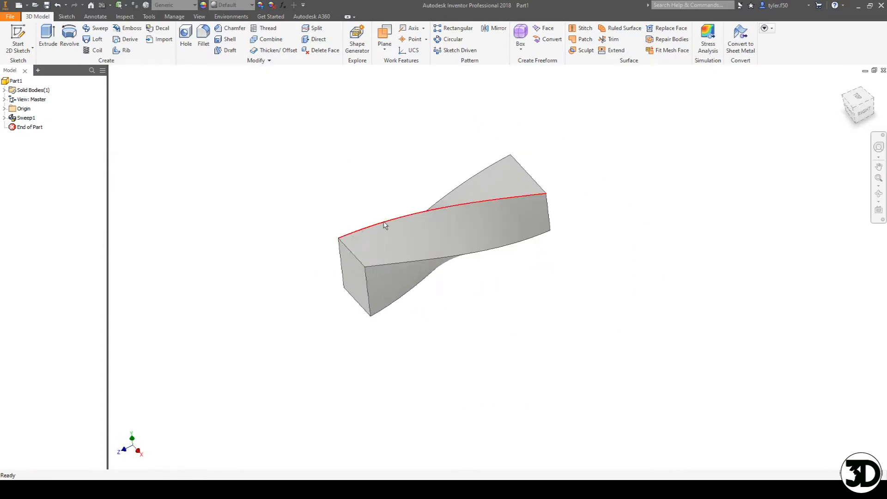
{"action": "middle_click_drag", "start_coordinate": [544, 202], "coordinate": [342, 257], "text": "shift"}
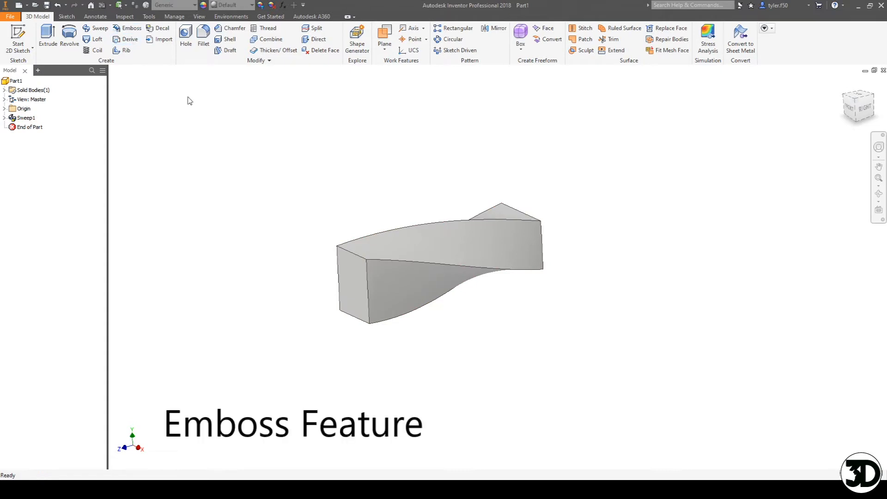
Start a sketch on the solid's front rectangular end face and place a text object reading "3D" beside the face
{"action": "key", "text": "s"}
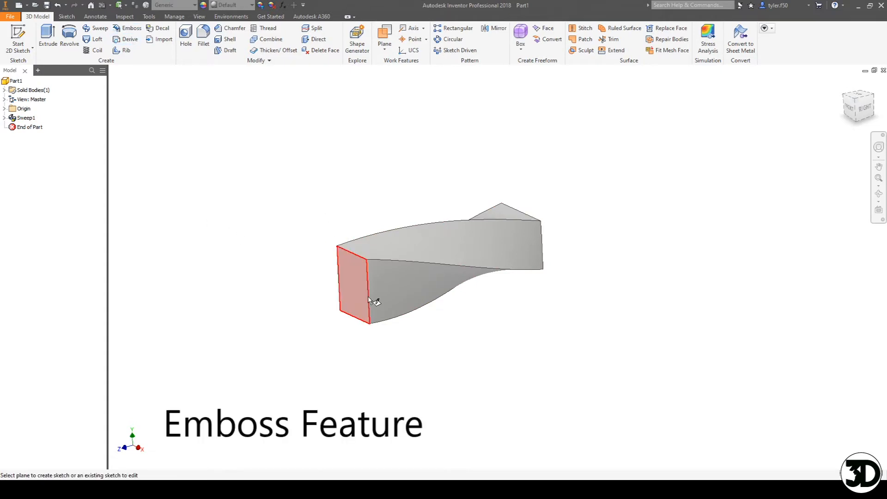
{"action": "left_click", "coordinate": [373, 300]}
{"action": "left_click", "coordinate": [149, 39]}
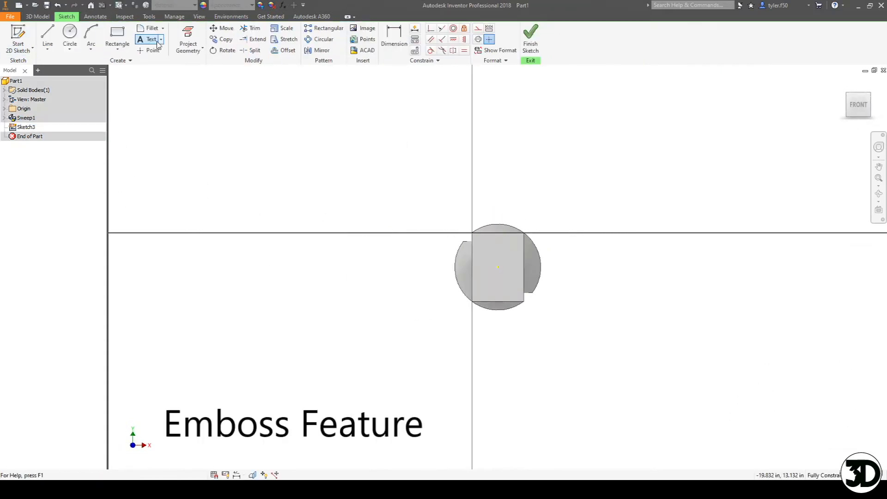
{"action": "left_click", "coordinate": [378, 228]}
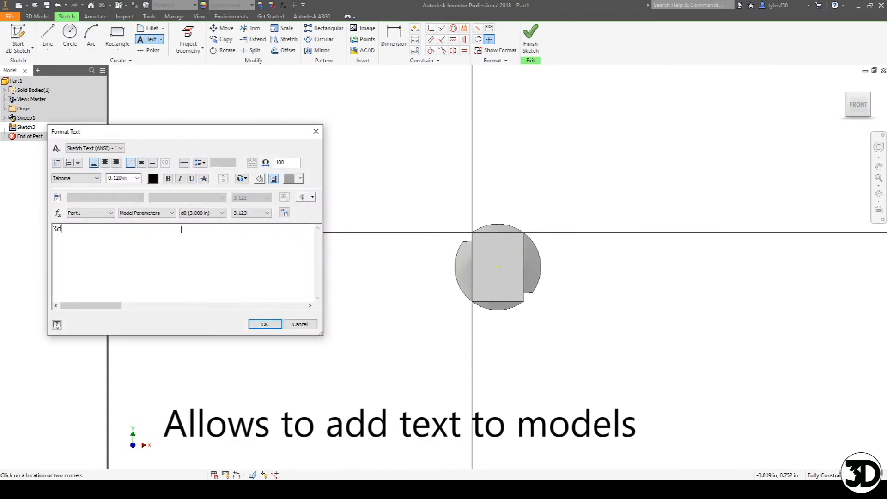
{"action": "type", "text": "3d"}
{"action": "key", "text": "BackSpace"}
{"action": "type", "text": "D"}
Format the "3D" text as bold, 0.500 in high and centre-justified, and accept the text
{"action": "left_click_drag", "start_coordinate": [146, 227], "coordinate": [18, 218]}
{"action": "left_click", "coordinate": [167, 179]}
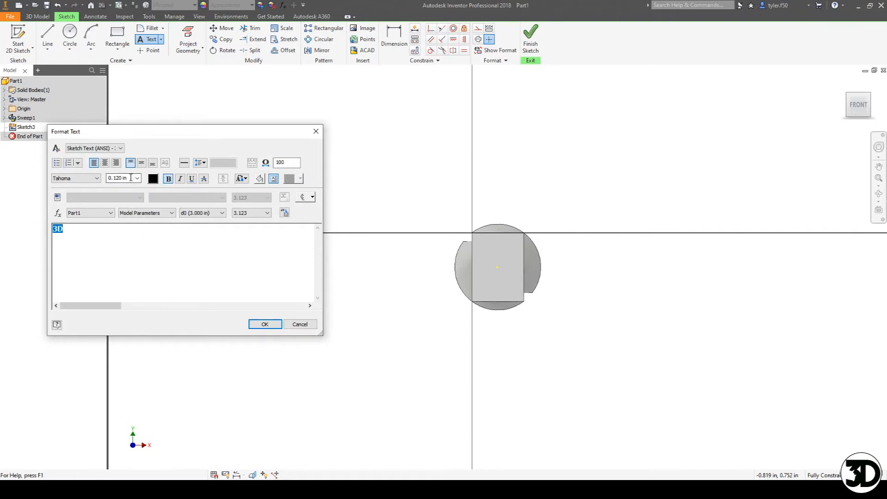
{"action": "type", "text": ".5"}
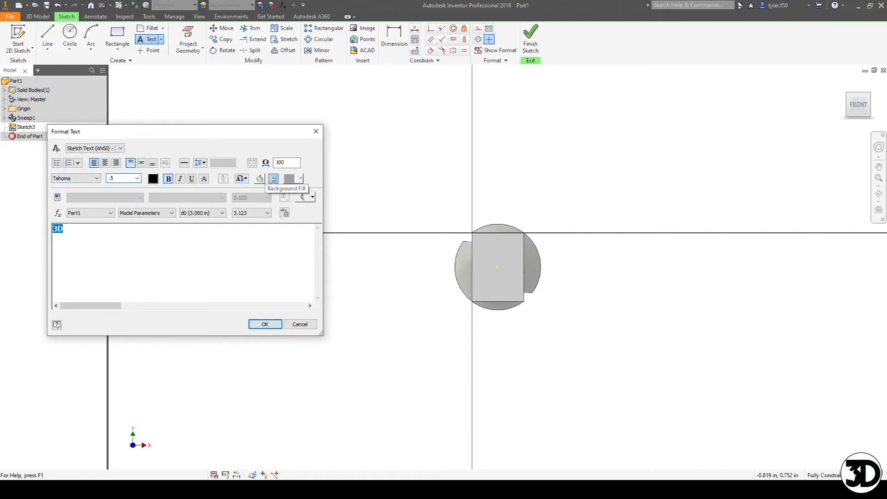
{"action": "left_click", "coordinate": [105, 166]}
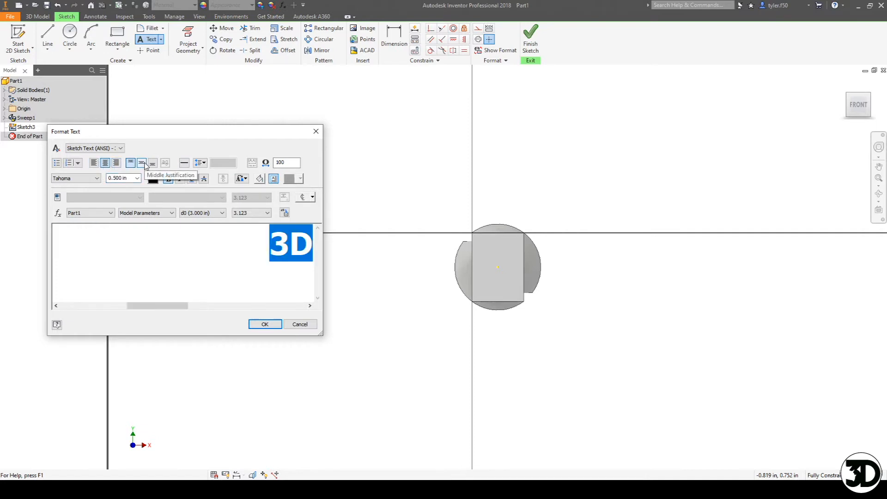
{"action": "left_click", "coordinate": [264, 324]}
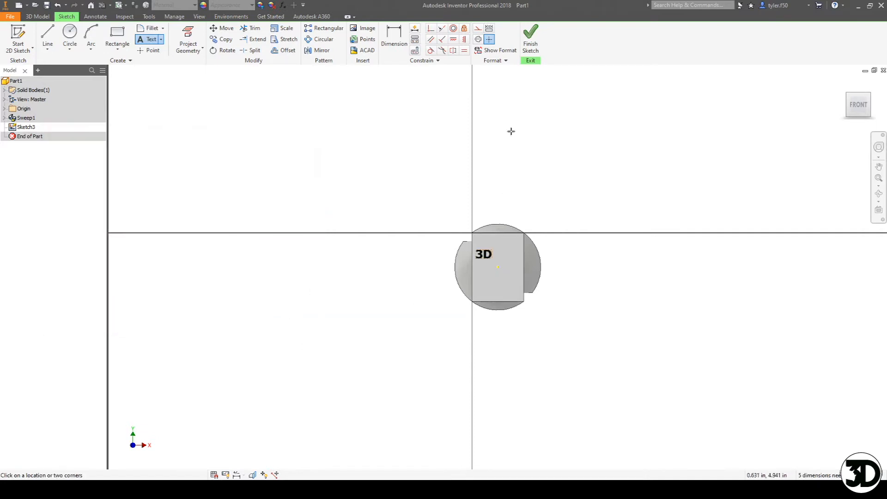
Centre the "3D" text on the end face by aligning it horizontally and vertically with the face's centre point
{"action": "left_click", "coordinate": [453, 39]}
{"action": "left_click", "coordinate": [480, 255]}
{"action": "left_click", "coordinate": [498, 267]}
{"action": "left_click", "coordinate": [464, 38]}
{"action": "left_click", "coordinate": [484, 263]}
{"action": "left_click", "coordinate": [498, 267]}
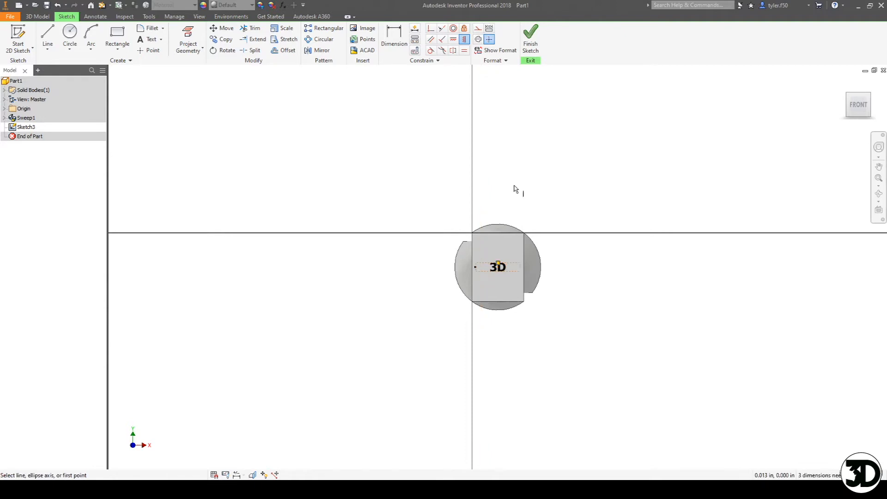
Finish the sketch and emboss the "3D" text from the end face with a depth of 0.1 in
{"action": "left_click", "coordinate": [530, 39]}
{"action": "left_click", "coordinate": [129, 28]}
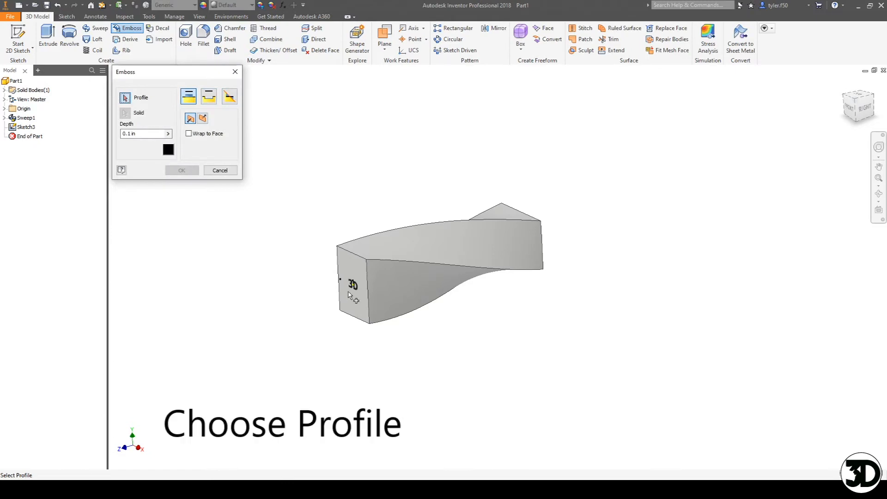
{"action": "left_click", "coordinate": [353, 287]}
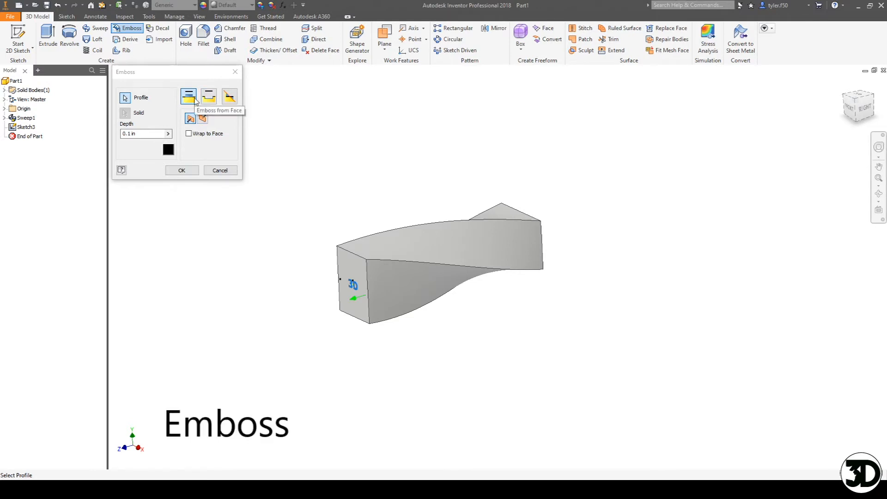
{"action": "left_click", "coordinate": [181, 170]}
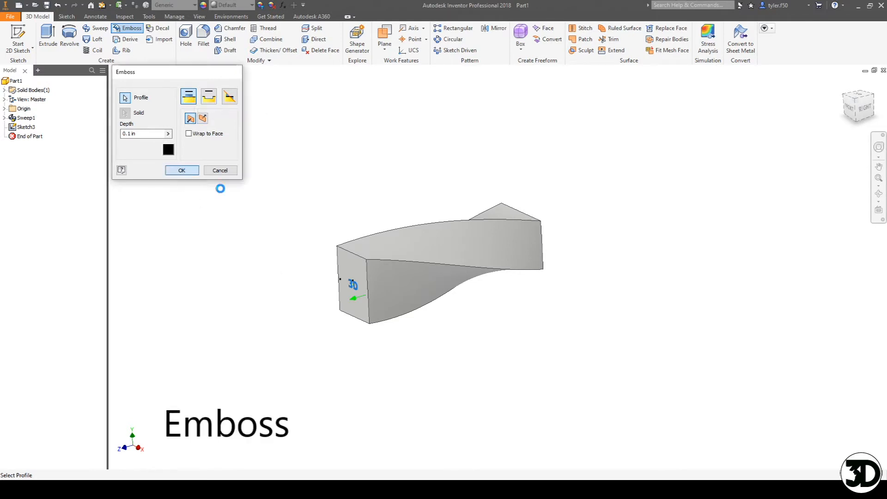
{"action": "scroll", "coordinate": [368, 313], "scroll_direction": "up", "scroll_amount": 5}
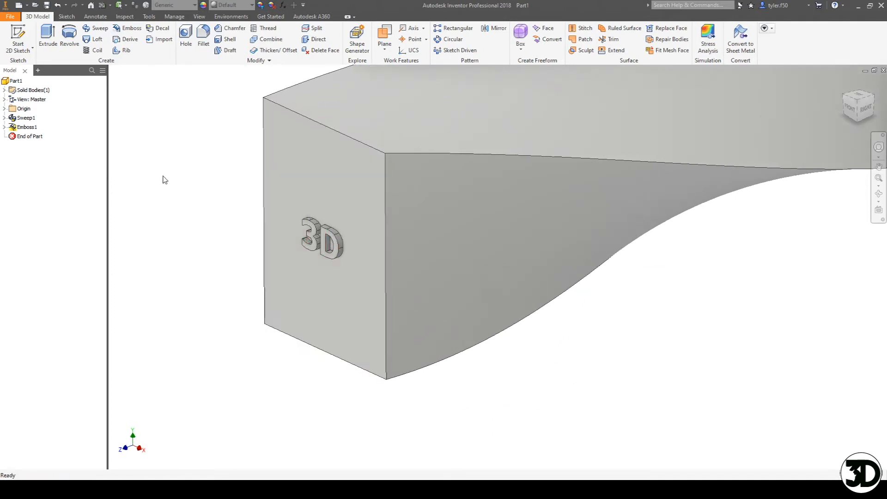
Edit the text's emboss feature so that it engraves from the face instead
{"action": "right_click", "coordinate": [26, 136]}
{"action": "right_click", "coordinate": [26, 126]}
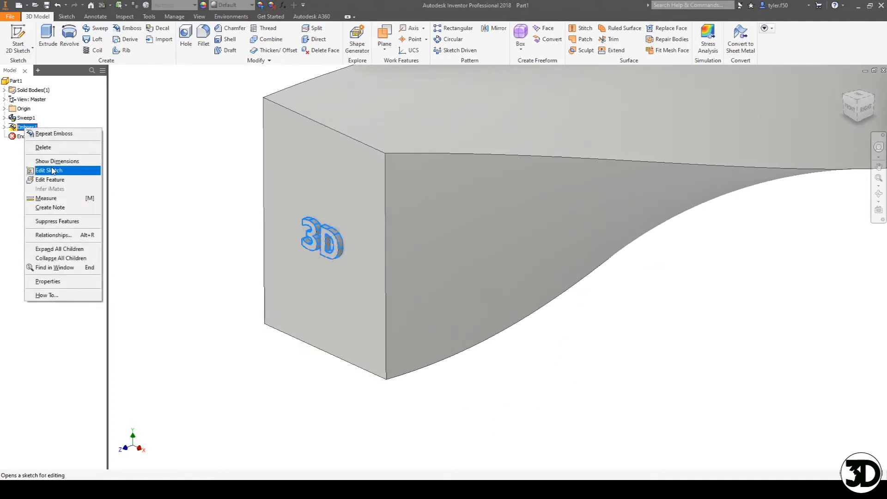
{"action": "left_click", "coordinate": [71, 179]}
{"action": "left_click", "coordinate": [209, 97]}
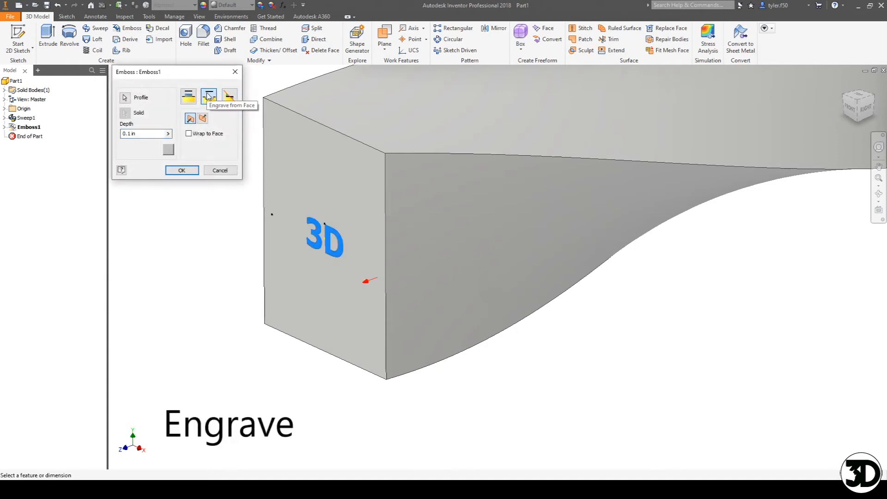
{"action": "left_click", "coordinate": [182, 170]}
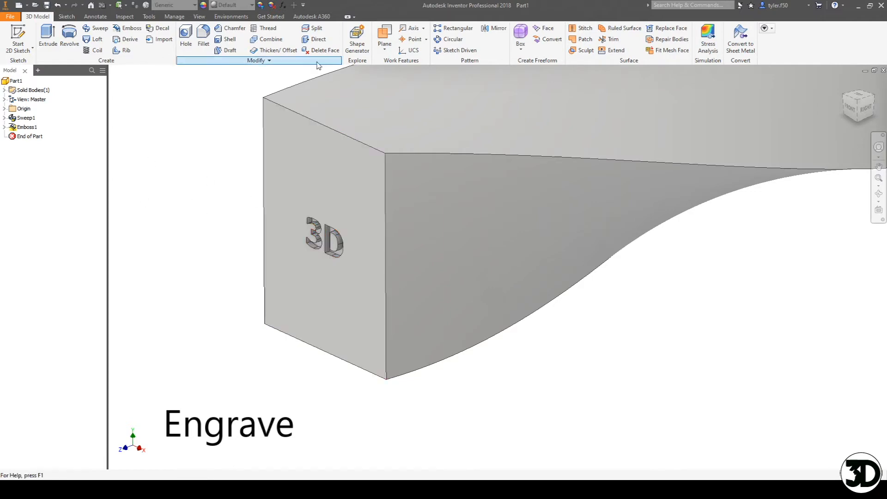
Create a work plane offset from the YZ plane, beside the long twisted side of the bar
{"action": "left_click", "coordinate": [380, 33]}
{"action": "left_click", "coordinate": [5, 109]}
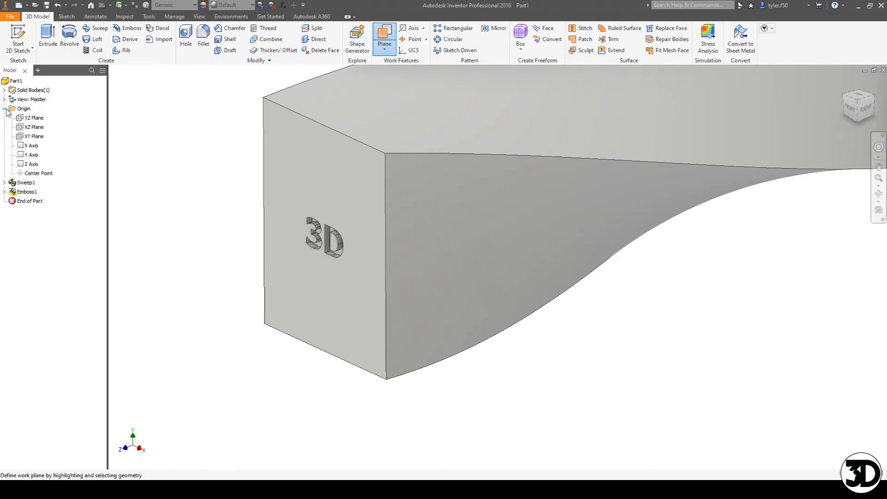
{"action": "scroll", "coordinate": [217, 179], "scroll_direction": "up", "scroll_amount": 1}
{"action": "middle_click_drag", "start_coordinate": [232, 188], "coordinate": [140, 253]}
{"action": "left_click_drag", "start_coordinate": [207, 164], "coordinate": [281, 211]}
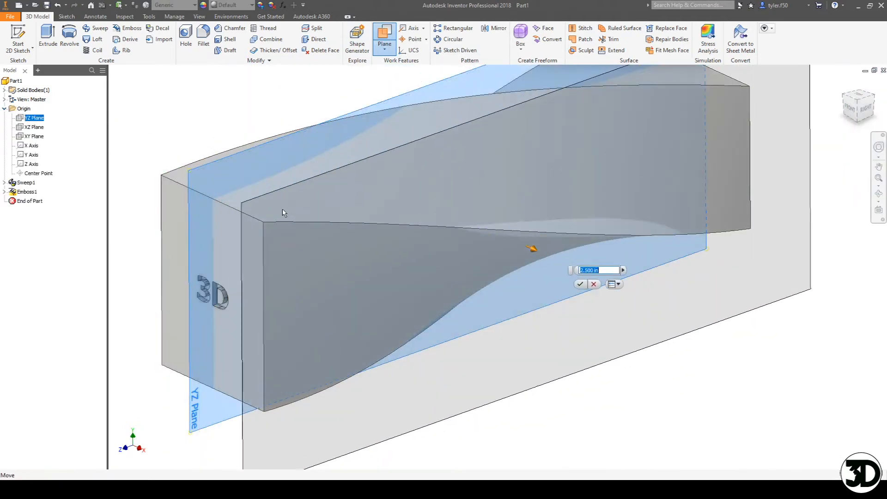
{"action": "key", "text": "Return"}
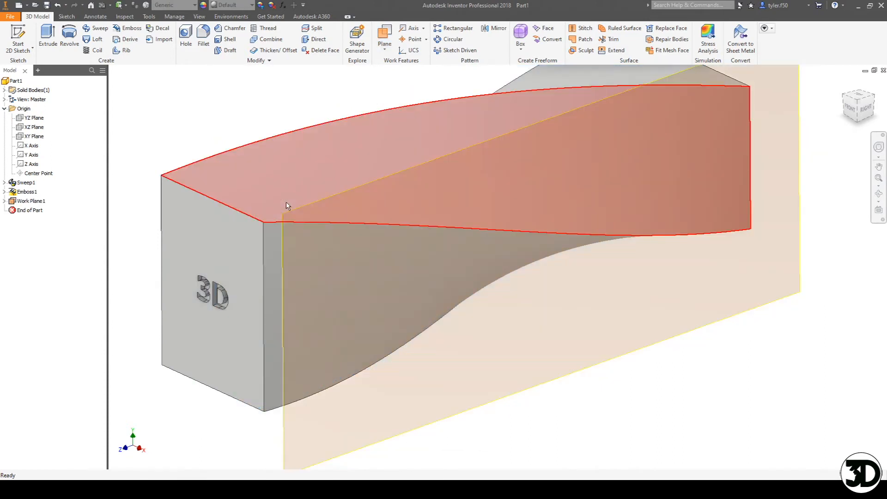
Start a sketch on the offset work plane and draw an eight-sided polygon over the upper part of the bar
{"action": "key", "text": "s"}
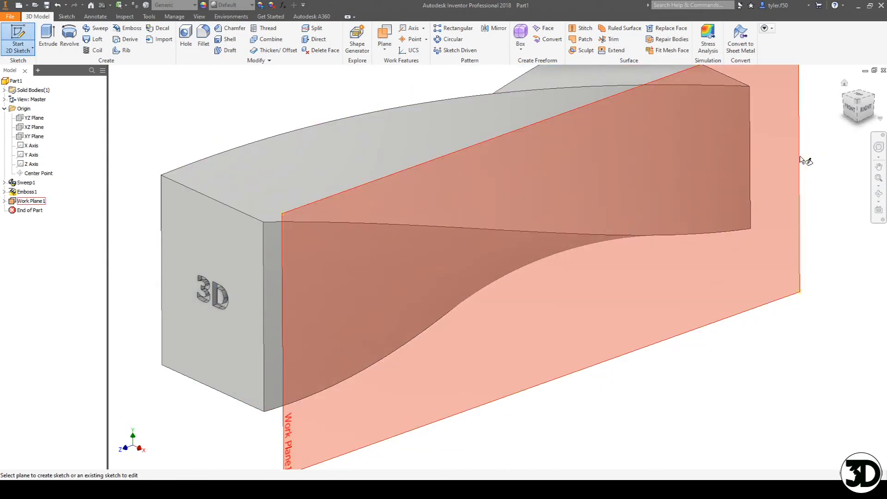
{"action": "left_click", "coordinate": [801, 158]}
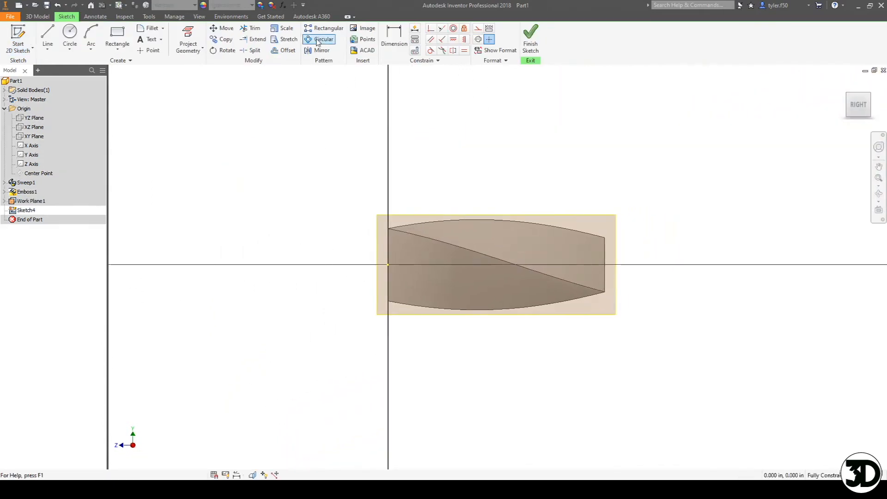
{"action": "left_click", "coordinate": [119, 50]}
{"action": "left_click", "coordinate": [122, 218]}
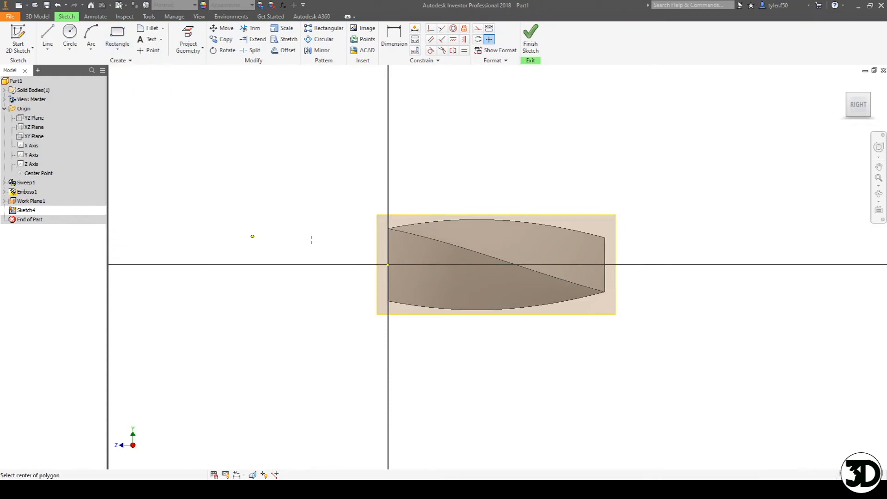
{"action": "left_click_drag", "start_coordinate": [461, 232], "coordinate": [383, 252]}
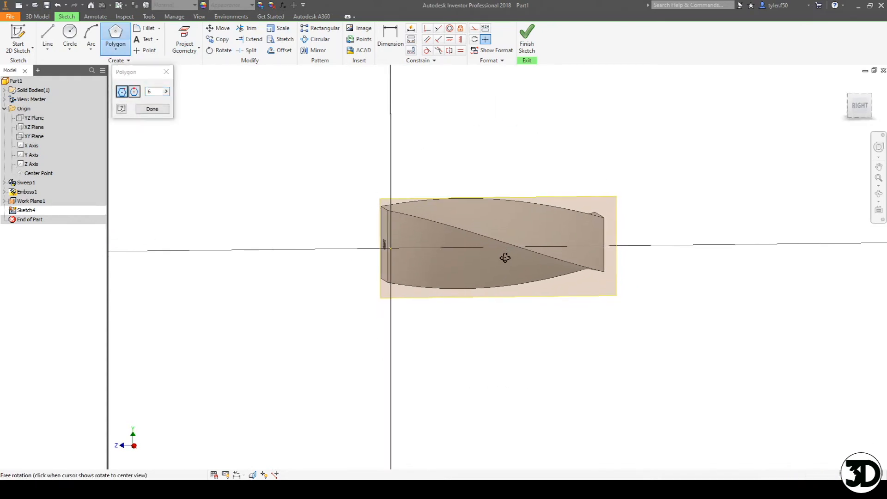
{"action": "scroll", "coordinate": [511, 252], "scroll_direction": "up", "scroll_amount": 3}
{"action": "scroll", "coordinate": [517, 243], "scroll_direction": "up", "scroll_amount": 3}
{"action": "scroll", "coordinate": [444, 221], "scroll_direction": "down", "scroll_amount": 3}
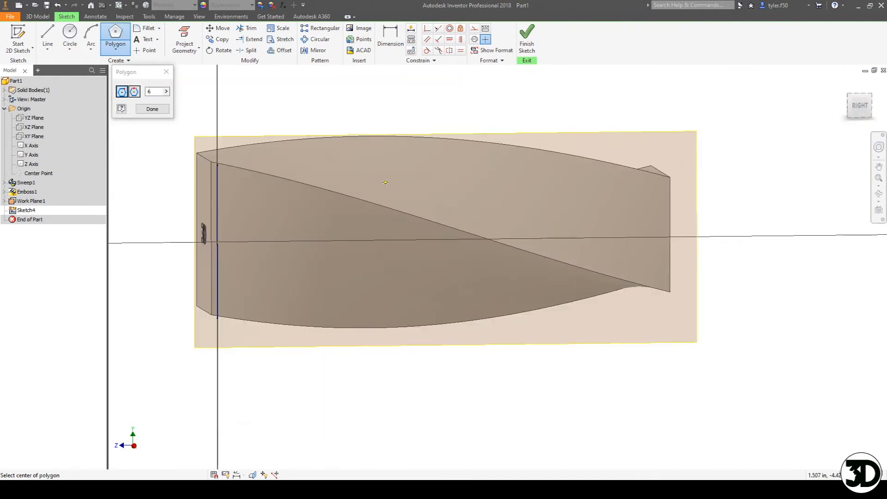
{"action": "double_click", "coordinate": [149, 91]}
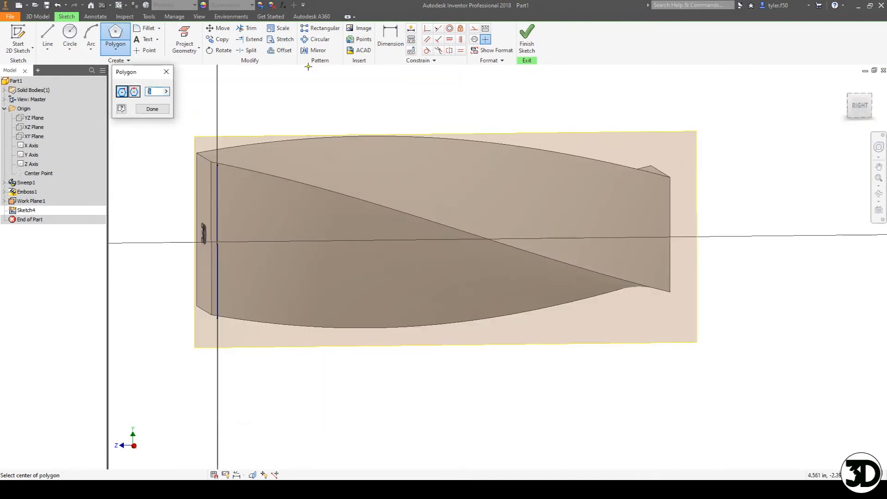
{"action": "left_click", "coordinate": [415, 184]}
{"action": "left_click", "coordinate": [426, 220]}
Dimension the octagon 1.75 in across its flats and square it up with a vertical constraint on its lower edge
{"action": "key", "text": "d"}
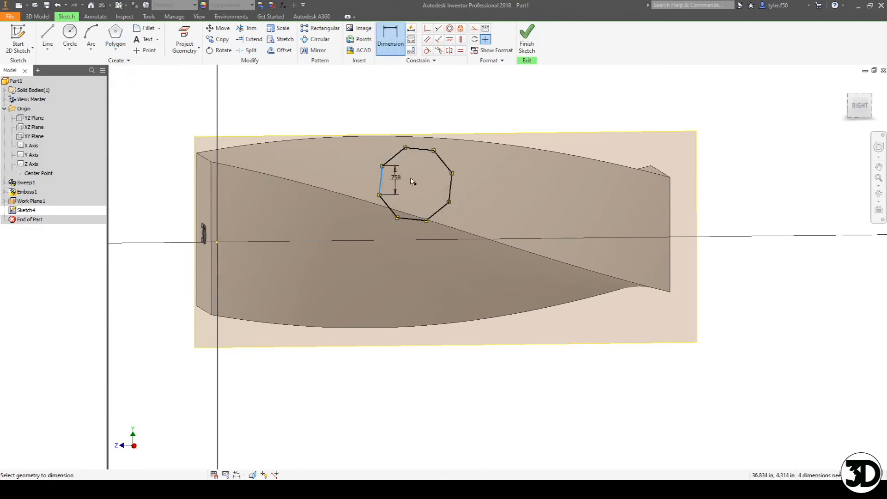
{"action": "left_click", "coordinate": [451, 187]}
{"action": "left_click", "coordinate": [451, 137]}
{"action": "type", "text": "1.75"}
{"action": "key", "text": "Return"}
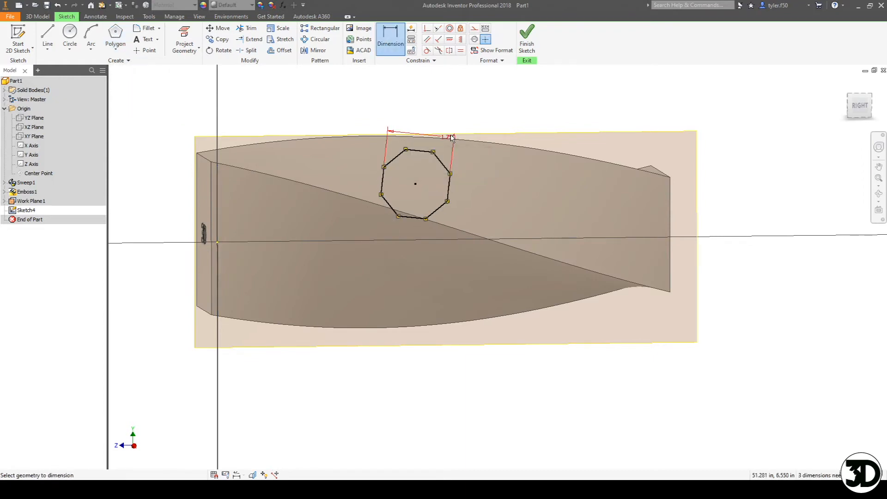
{"action": "left_click", "coordinate": [460, 51]}
{"action": "left_click", "coordinate": [406, 218]}
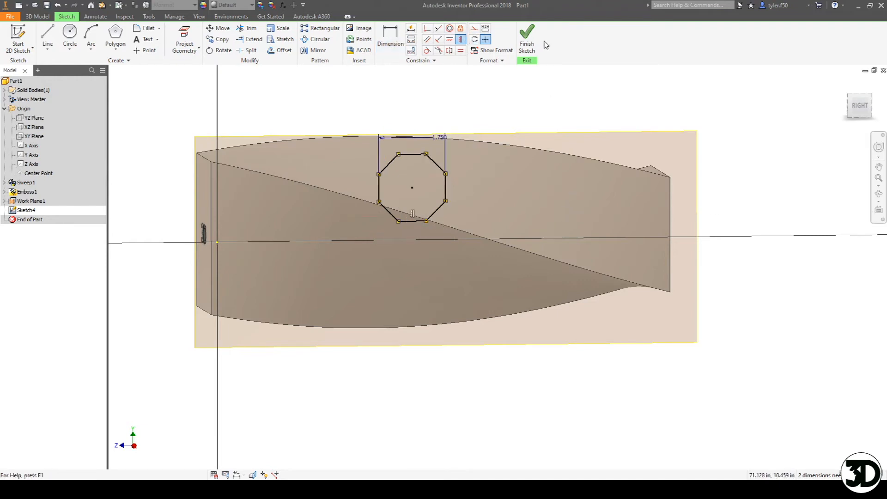
Finish the sketch, move the octagon over the bar's twisted edge and create an Emboss/Engrave from Plane with 0 taper towards the bar
{"action": "left_click", "coordinate": [527, 40]}
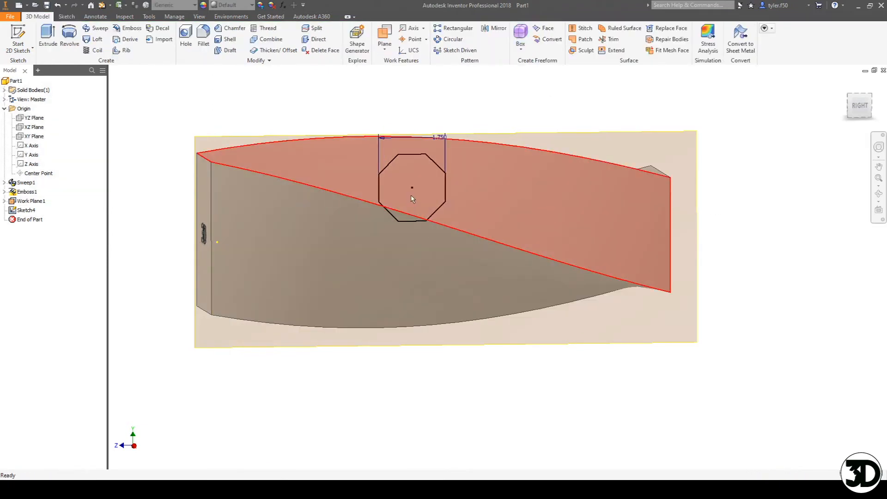
{"action": "left_click", "coordinate": [427, 208]}
{"action": "left_click_drag", "start_coordinate": [426, 208], "coordinate": [435, 216]}
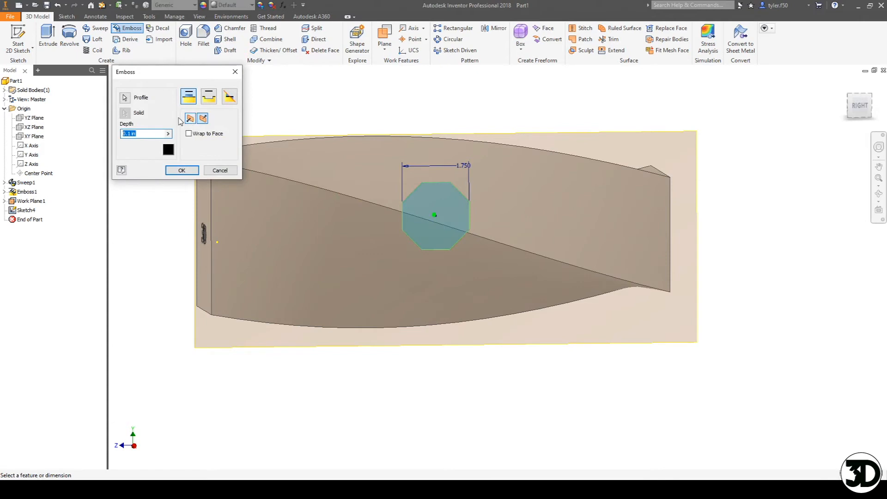
{"action": "left_click", "coordinate": [230, 98]}
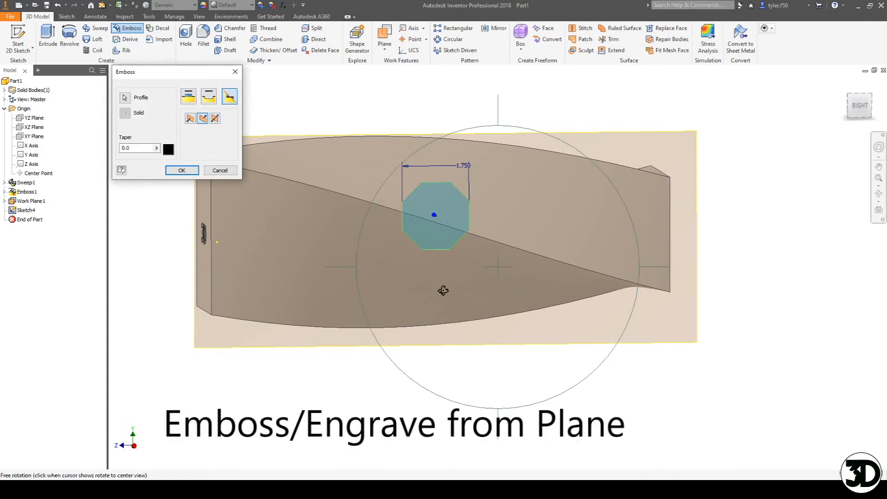
{"action": "middle_click_drag", "start_coordinate": [470, 293], "coordinate": [482, 302], "text": "shift"}
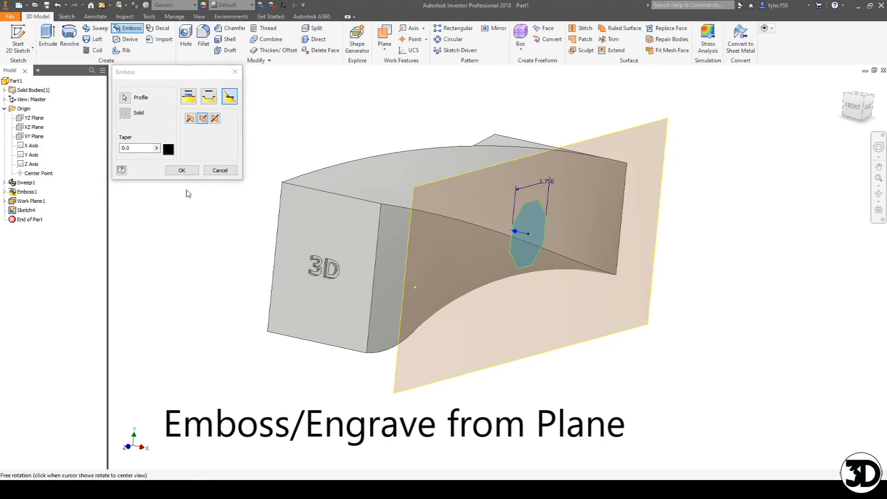
{"action": "left_click", "coordinate": [181, 171]}
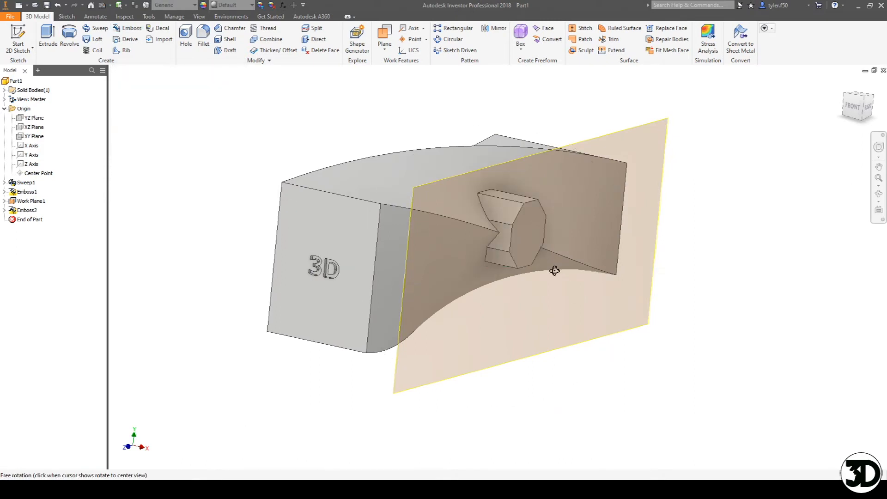
{"action": "middle_click_drag", "start_coordinate": [561, 259], "coordinate": [471, 229], "text": "shift"}
{"action": "middle_click_drag", "start_coordinate": [535, 239], "coordinate": [521, 295], "text": "shift"}
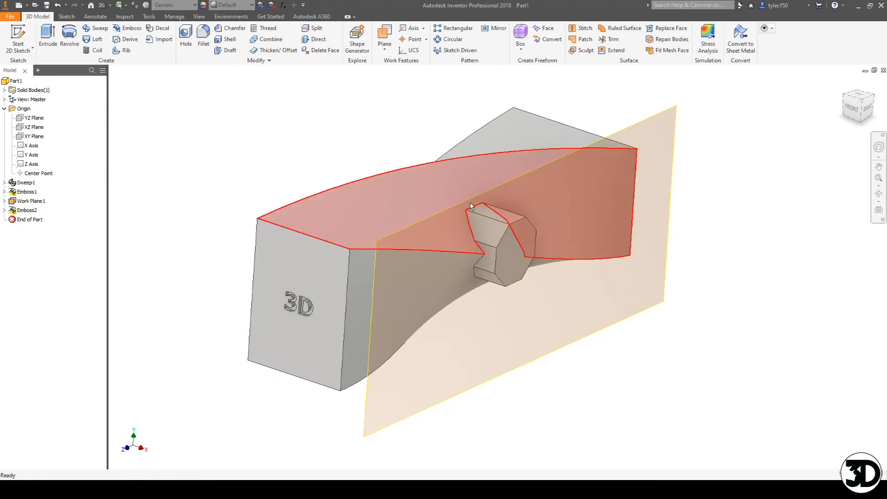
Edit the octagon's emboss feature to a taper of 10 degrees
{"action": "right_click", "coordinate": [39, 212]}
{"action": "left_click", "coordinate": [54, 263]}
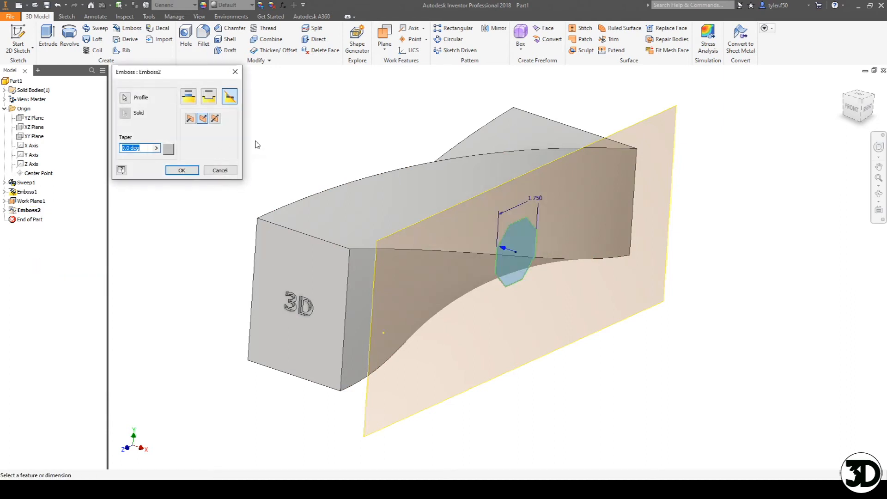
{"action": "left_click", "coordinate": [182, 170]}
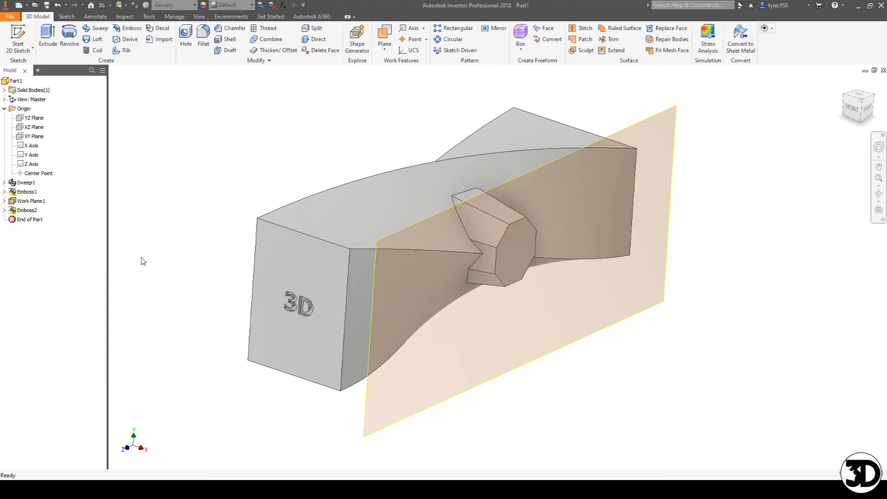
Change the octagon's emboss feature to Engrave from Face and inspect the cut from the side
{"action": "right_click", "coordinate": [27, 210]}
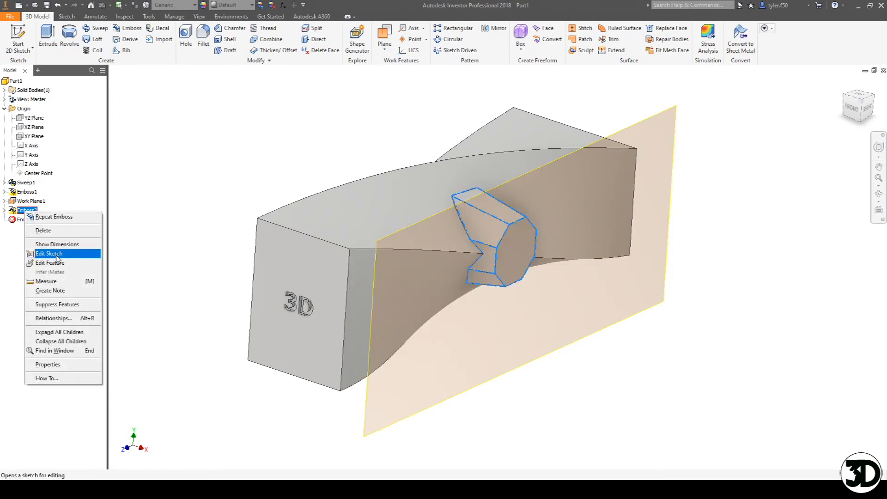
{"action": "left_click", "coordinate": [57, 263]}
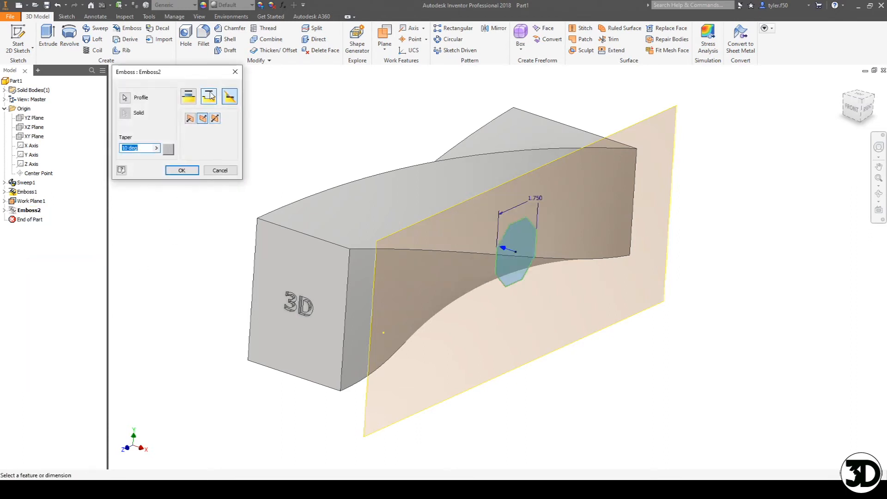
{"action": "left_click", "coordinate": [210, 96]}
{"action": "left_click", "coordinate": [182, 171]}
{"action": "middle_click_drag", "start_coordinate": [584, 311], "coordinate": [417, 224], "text": "shift"}
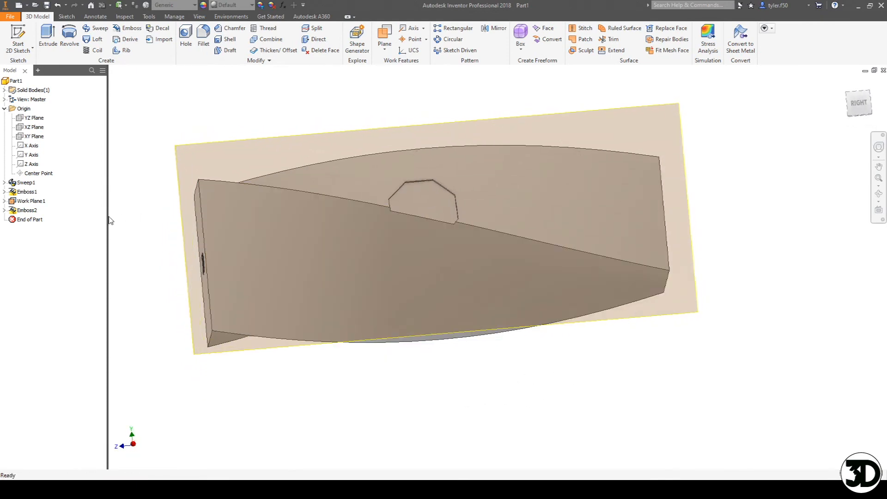
Edit the octagon emboss's sketch so the octagon sits wholly on the upper twisted face, clear of the edge, and finish the sketch
{"action": "right_click", "coordinate": [26, 211]}
{"action": "left_click", "coordinate": [49, 255]}
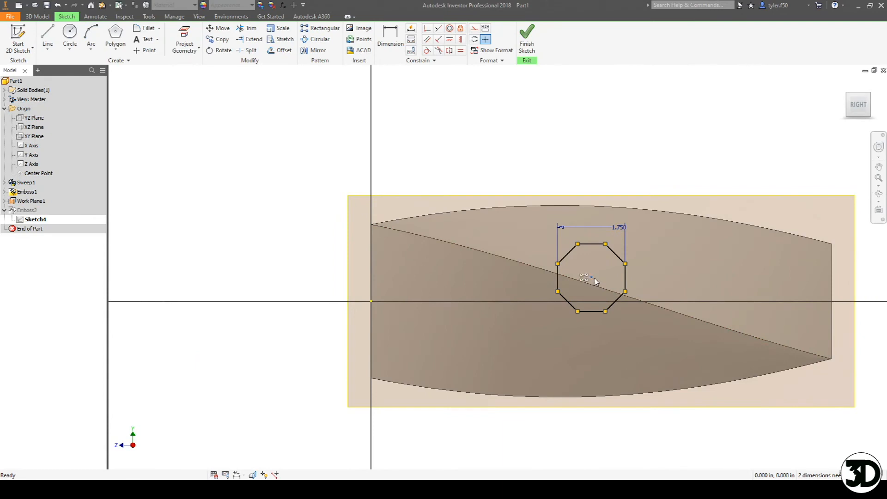
{"action": "left_click_drag", "start_coordinate": [587, 278], "coordinate": [662, 259]}
{"action": "left_click", "coordinate": [598, 282]}
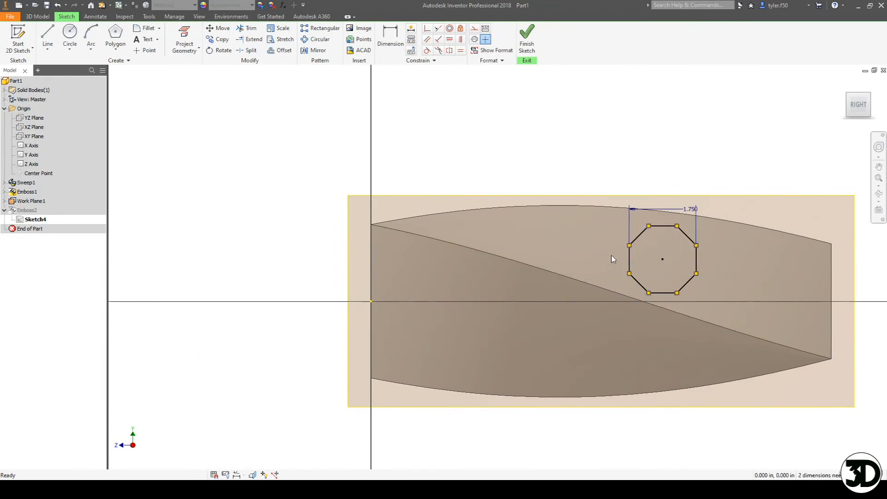
{"action": "left_click", "coordinate": [527, 36]}
{"action": "middle_click_drag", "start_coordinate": [543, 229], "coordinate": [578, 237], "text": "shift"}
{"action": "middle_click_drag", "start_coordinate": [544, 315], "coordinate": [529, 333], "text": "shift"}
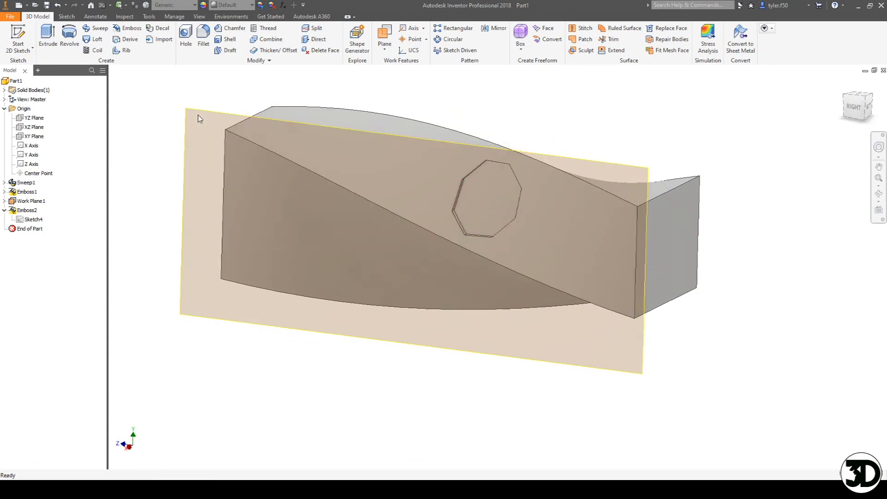
{"action": "middle_click_drag", "start_coordinate": [393, 311], "coordinate": [437, 268], "text": "shift"}
{"action": "middle_click_drag", "start_coordinate": [393, 307], "coordinate": [451, 259], "text": "shift"}
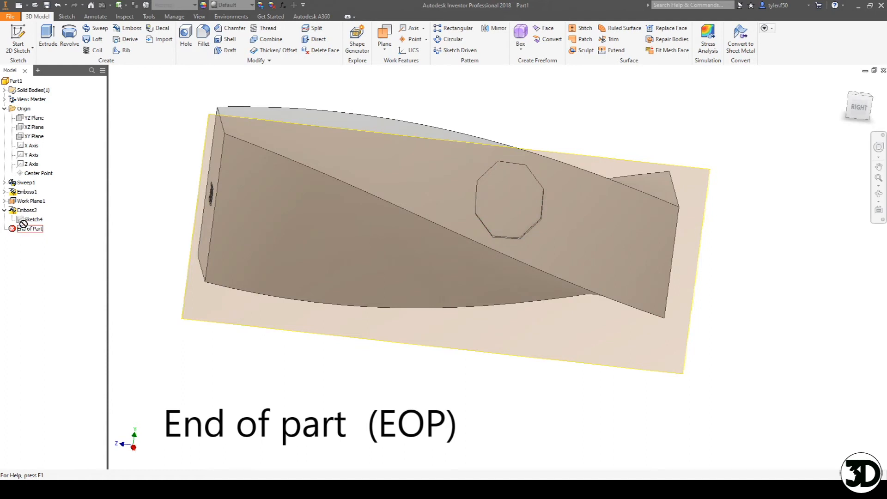
Move the End of Part marker back to just after the first emboss and project the cut edges into a new sketch on the bar's back end face
{"action": "left_click_drag", "start_coordinate": [26, 205], "coordinate": [28, 205]}
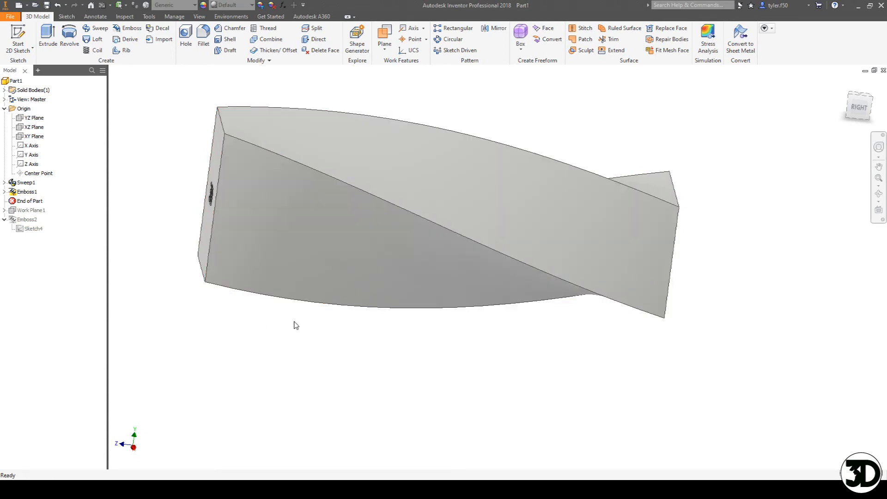
{"action": "key", "text": "F4"}
{"action": "left_click_drag", "start_coordinate": [552, 237], "coordinate": [466, 260]}
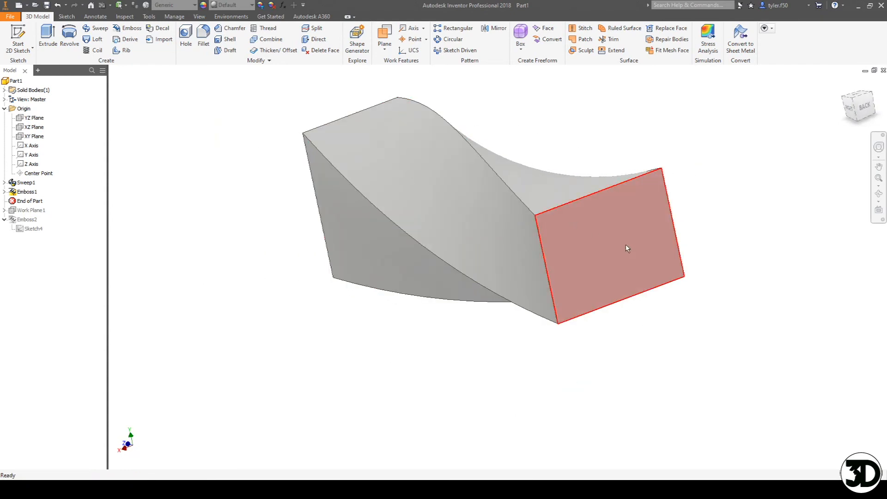
{"action": "key", "text": "s"}
{"action": "left_click", "coordinate": [625, 240]}
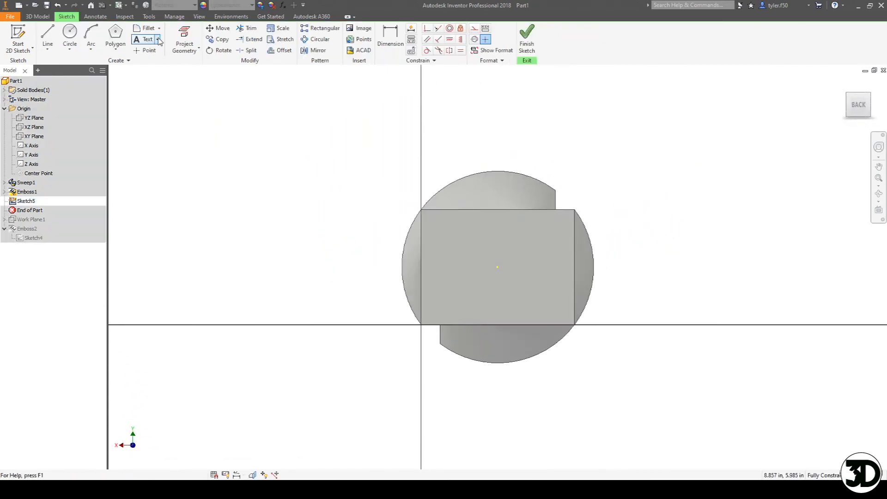
{"action": "left_click", "coordinate": [194, 48]}
{"action": "left_click", "coordinate": [199, 79]}
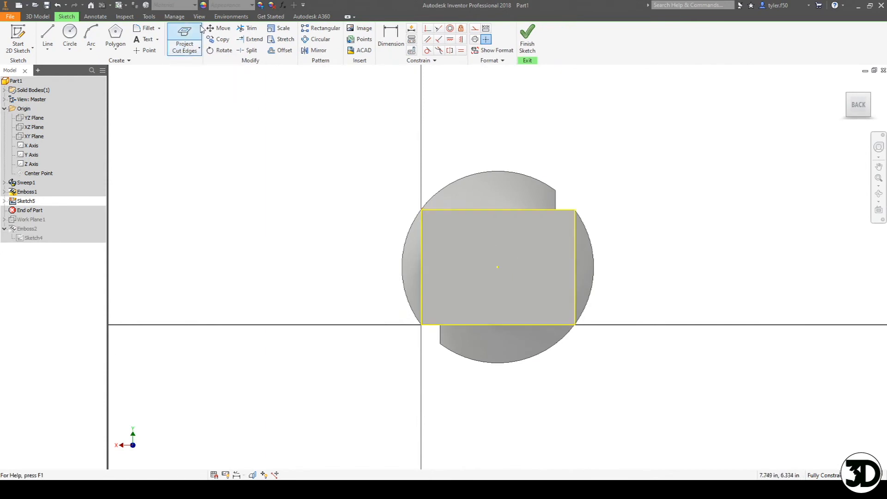
Extrude the projected end profile outward 1 in as a joined solid block
{"action": "key", "text": "e"}
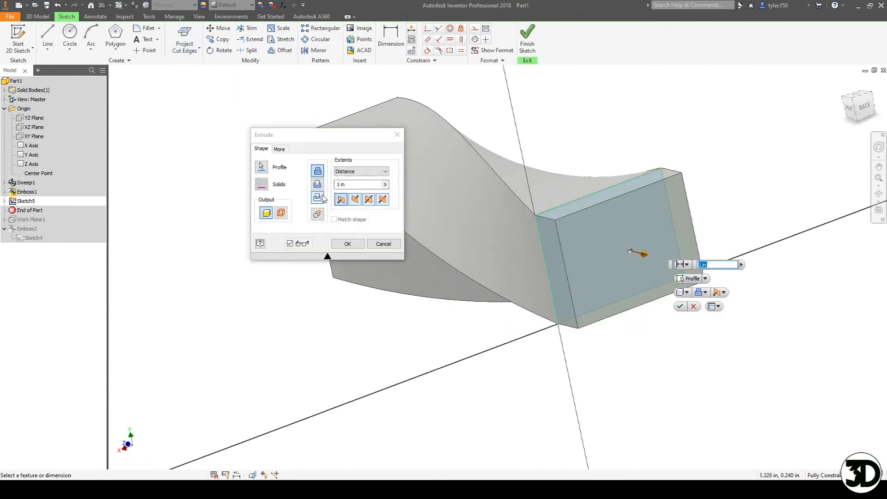
{"action": "left_click_drag", "start_coordinate": [357, 186], "coordinate": [318, 185]}
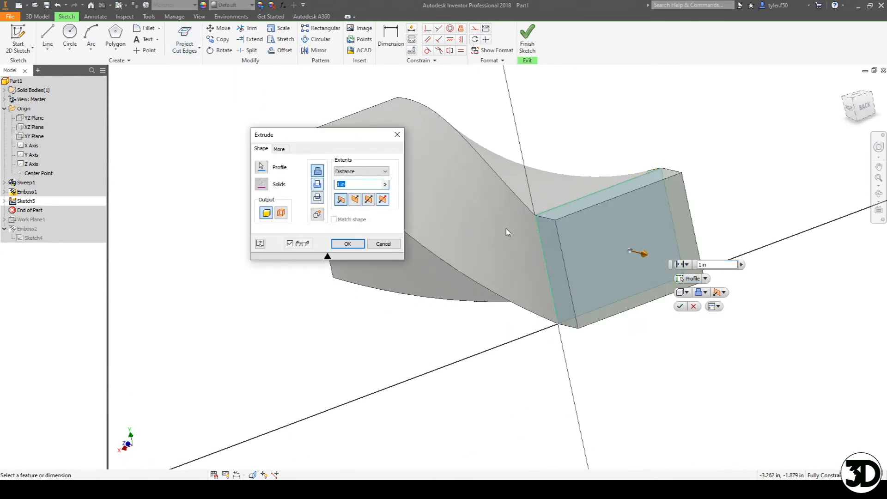
{"action": "left_click", "coordinate": [349, 247]}
{"action": "middle_click_drag", "start_coordinate": [543, 255], "coordinate": [451, 236], "text": "shift"}
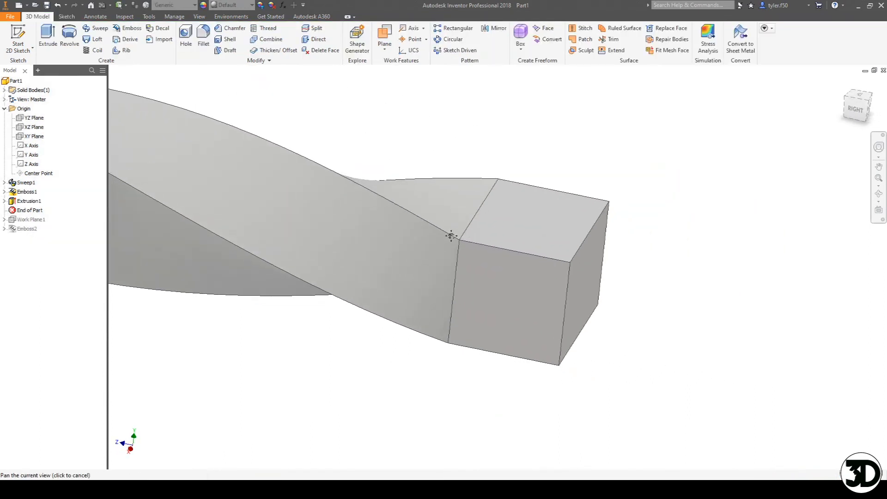
{"action": "middle_click_drag", "start_coordinate": [527, 321], "coordinate": [538, 282], "text": "shift"}
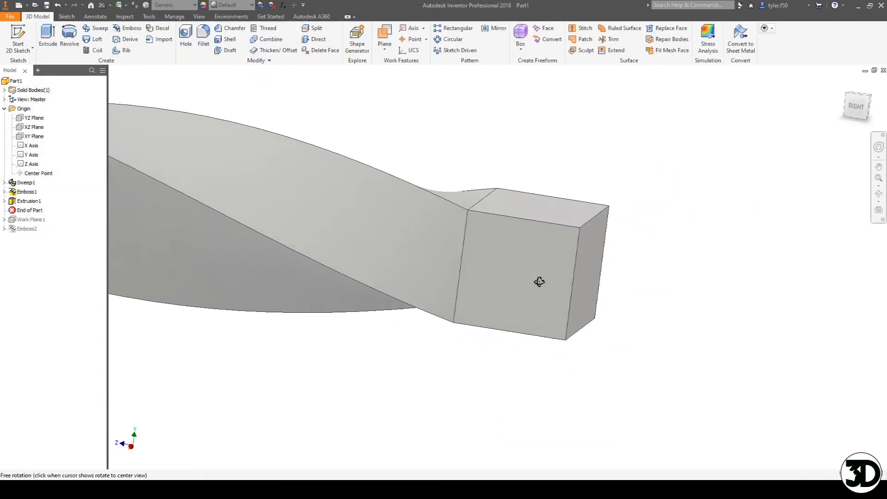
Start a Face Draft on the block's upper face with the end face as pull direction and a draft angle of 15 degrees
{"action": "left_click", "coordinate": [230, 51]}
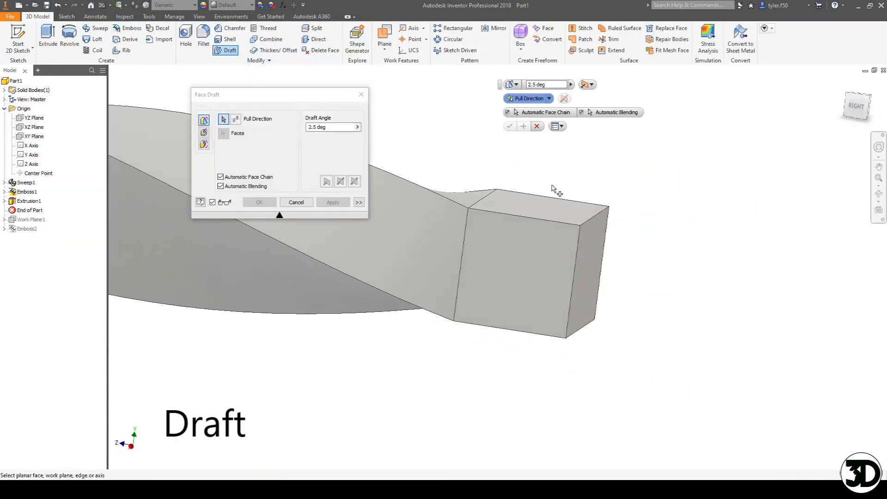
{"action": "left_click", "coordinate": [591, 237]}
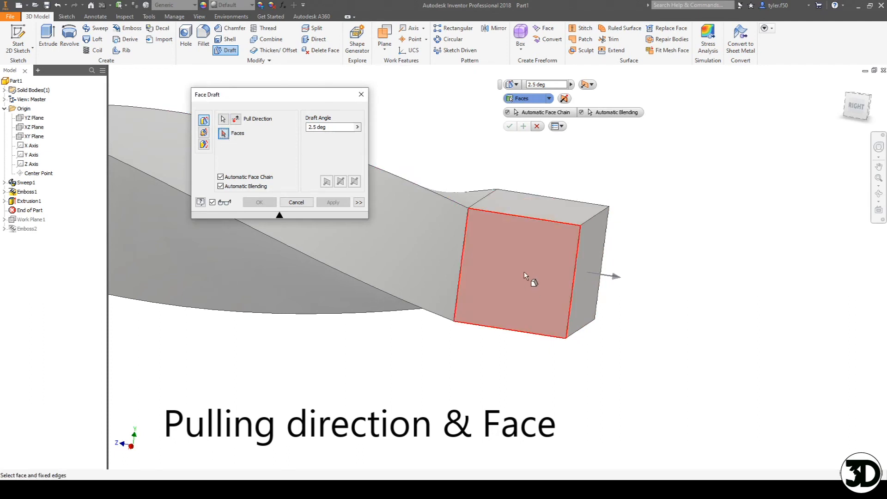
{"action": "left_click", "coordinate": [527, 204]}
{"action": "left_click_drag", "start_coordinate": [336, 128], "coordinate": [304, 127]}
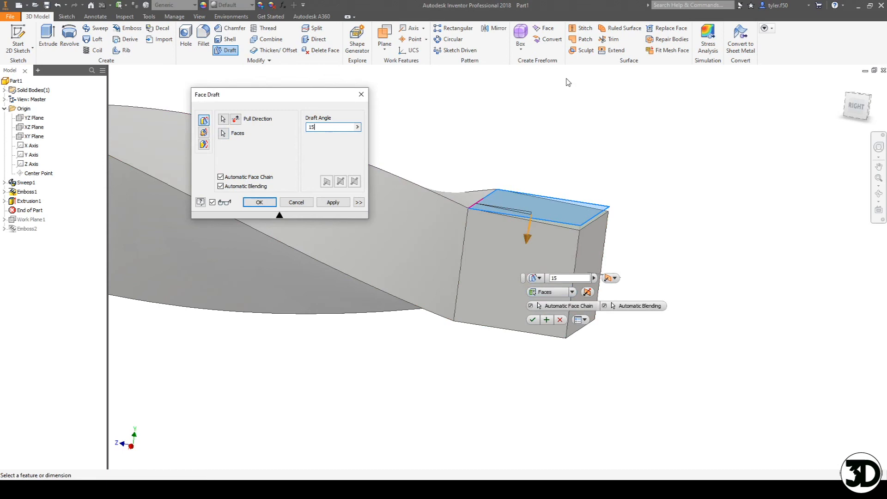
{"action": "left_click", "coordinate": [224, 134]}
{"action": "mouse_move", "coordinate": [568, 240]}
{"action": "middle_mouse_down", "text": "shift"}
{"action": "mouse_move", "coordinate": [590, 218]}
{"action": "mouse_move", "coordinate": [564, 250]}
{"action": "mouse_move", "coordinate": [556, 245]}
{"action": "middle_mouse_up", "text": "shift"}
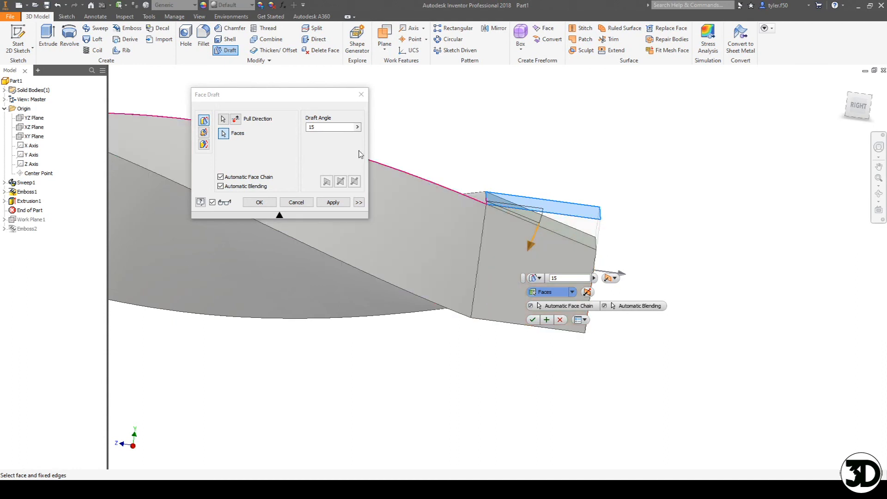
Flip the draft's pull direction, set the angle to -15 degrees, flip the direction back and create the face draft
{"action": "left_click", "coordinate": [237, 118]}
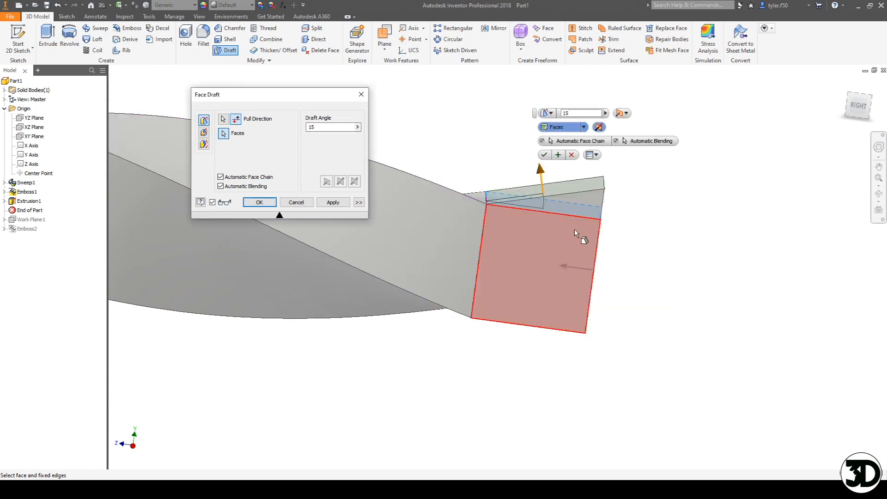
{"action": "left_click", "coordinate": [333, 127]}
{"action": "type", "text": "-15"}
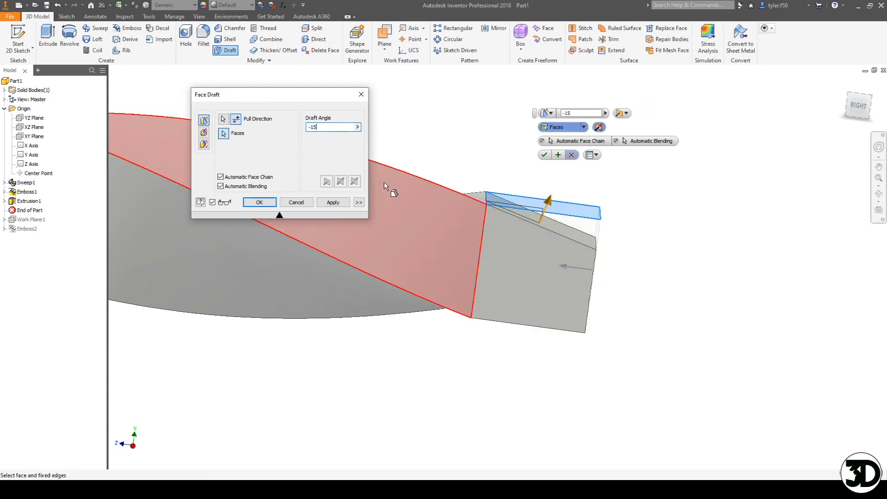
{"action": "left_click", "coordinate": [236, 119]}
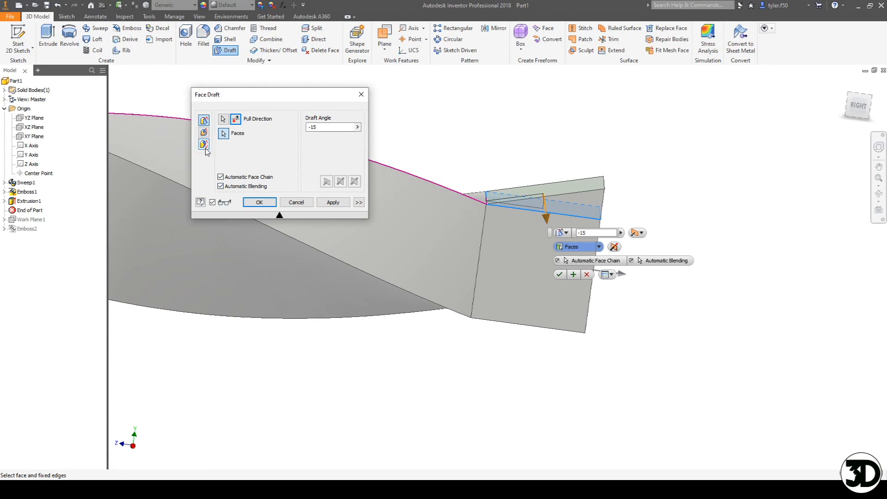
{"action": "left_click", "coordinate": [260, 202]}
Thicken the block's drafted upper face and the adjoining twisted face of the bar by 0.5 in
{"action": "middle_click_drag", "start_coordinate": [578, 202], "coordinate": [531, 217], "text": "shift"}
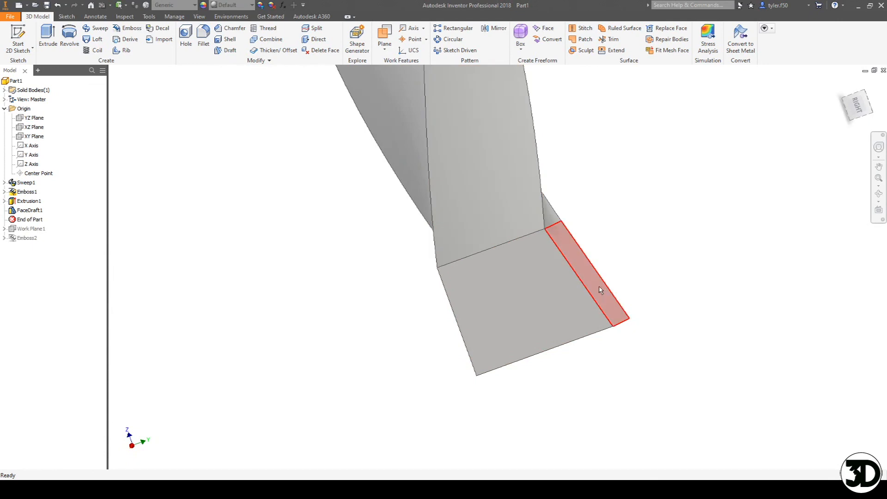
{"action": "middle_click_drag", "start_coordinate": [582, 316], "coordinate": [569, 263], "text": "shift"}
{"action": "left_click", "coordinate": [521, 259]}
{"action": "key", "text": "F4"}
{"action": "left_click", "coordinate": [475, 129]}
{"action": "mouse_move", "coordinate": [506, 214]}
{"action": "middle_mouse_down", "text": "shift"}
{"action": "mouse_move", "coordinate": [545, 202]}
{"action": "mouse_move", "coordinate": [513, 198]}
{"action": "middle_mouse_up", "text": "shift"}
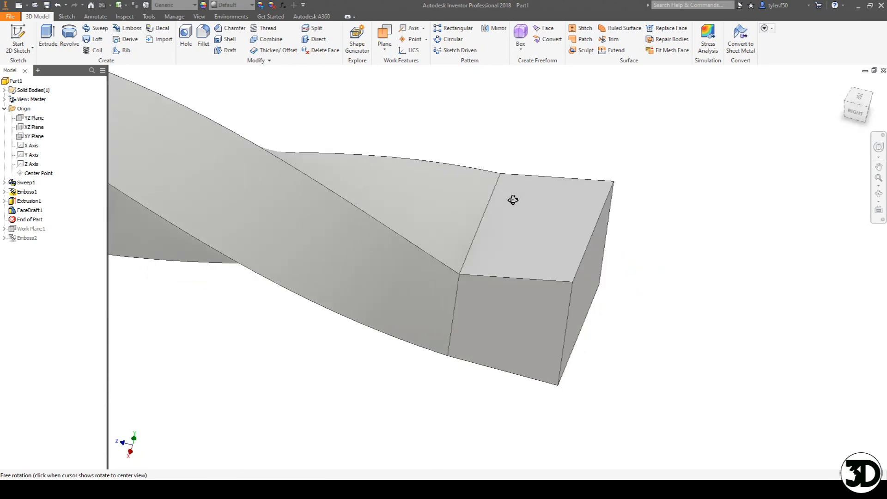
{"action": "left_click", "coordinate": [264, 51]}
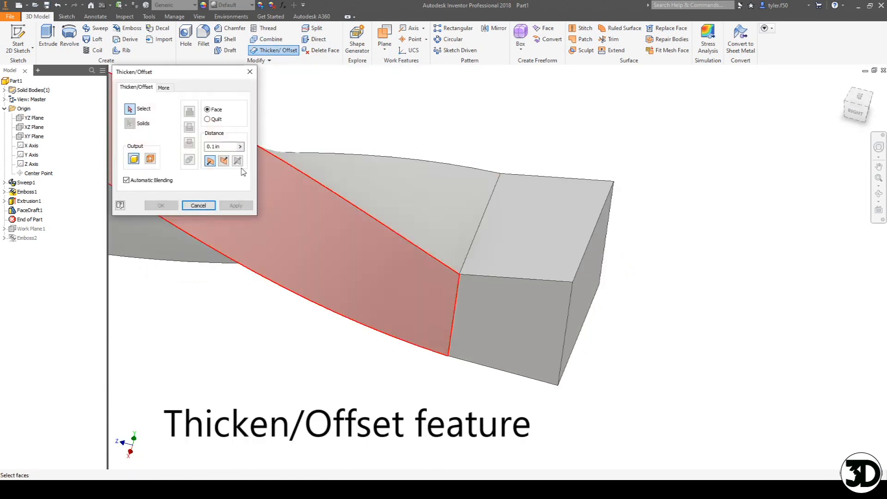
{"action": "left_click", "coordinate": [398, 185]}
{"action": "left_click", "coordinate": [541, 233]}
{"action": "key", "text": "Tab"}
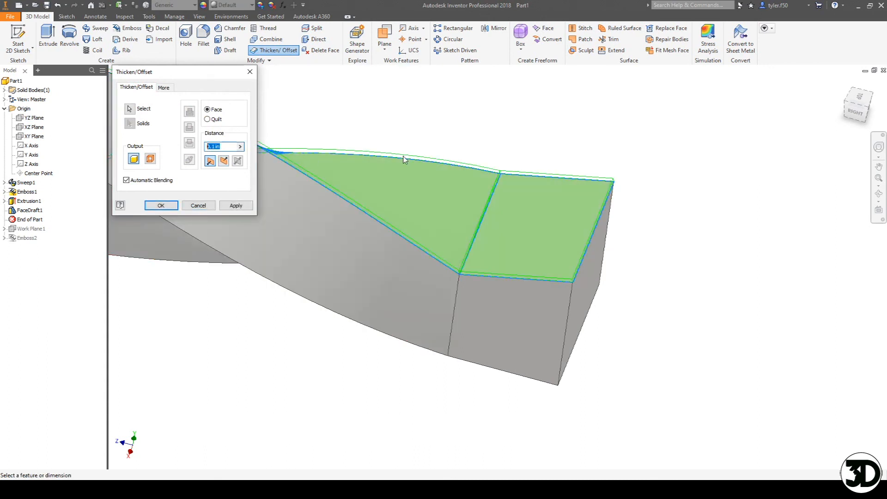
{"action": "type", "text": ".5"}
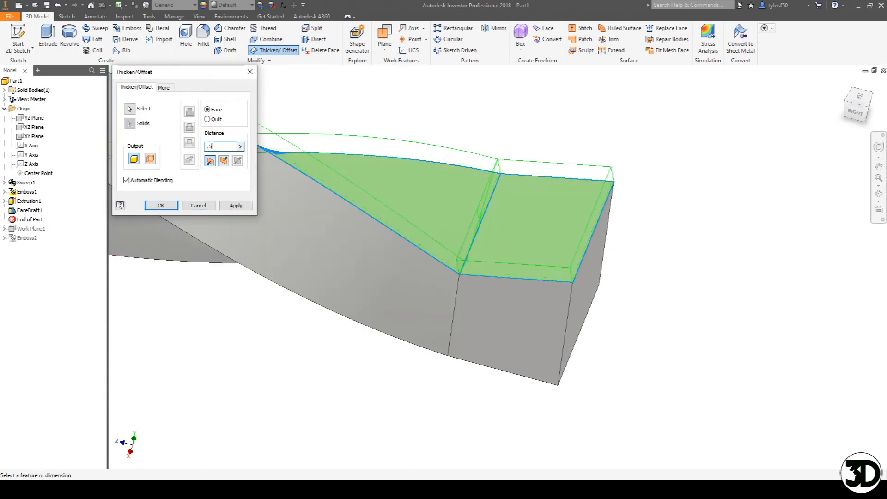
{"action": "left_click", "coordinate": [161, 205]}
Examine the thickened faces and the drafted end block from several angles
{"action": "key", "text": "F4"}
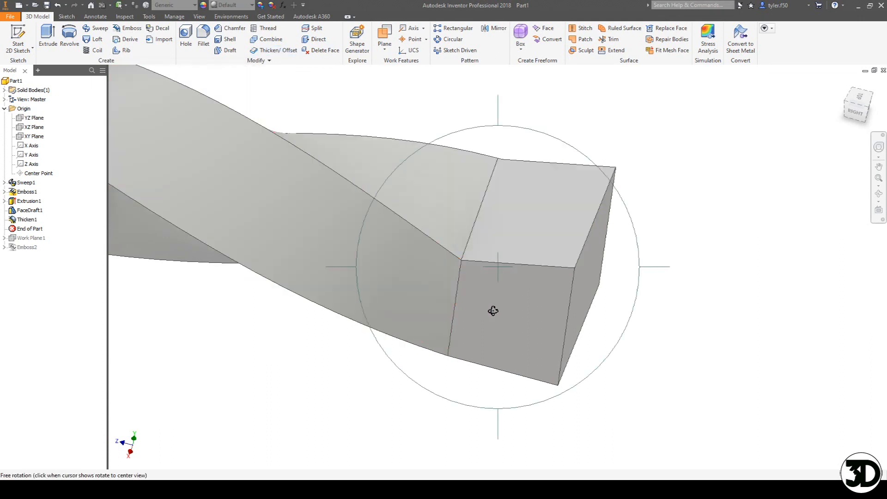
{"action": "left_click_drag", "start_coordinate": [491, 310], "coordinate": [497, 268]}
{"action": "key", "text": "F4"}
{"action": "scroll", "coordinate": [501, 292], "scroll_direction": "down", "scroll_amount": 5}
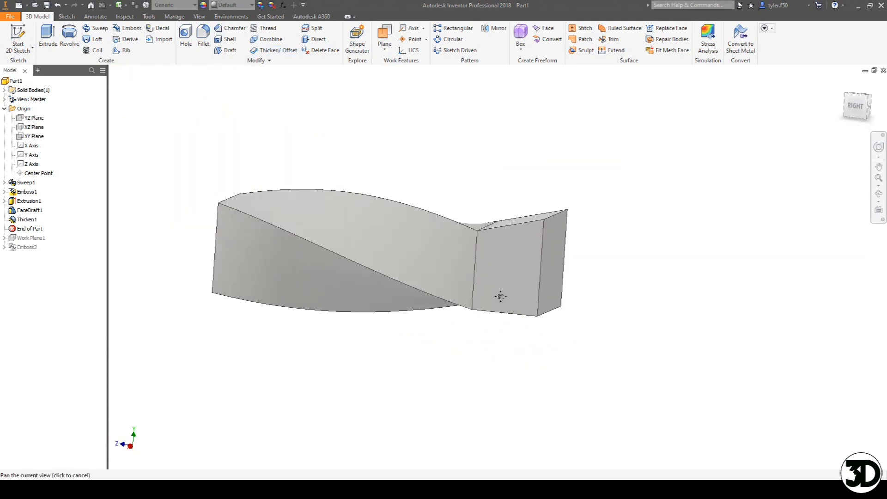
{"action": "middle_click_drag", "start_coordinate": [501, 297], "coordinate": [595, 312]}
{"action": "scroll", "coordinate": [595, 312], "scroll_direction": "up", "scroll_amount": 2}
{"action": "key", "text": "F4"}
{"action": "left_click_drag", "start_coordinate": [399, 280], "coordinate": [345, 262]}
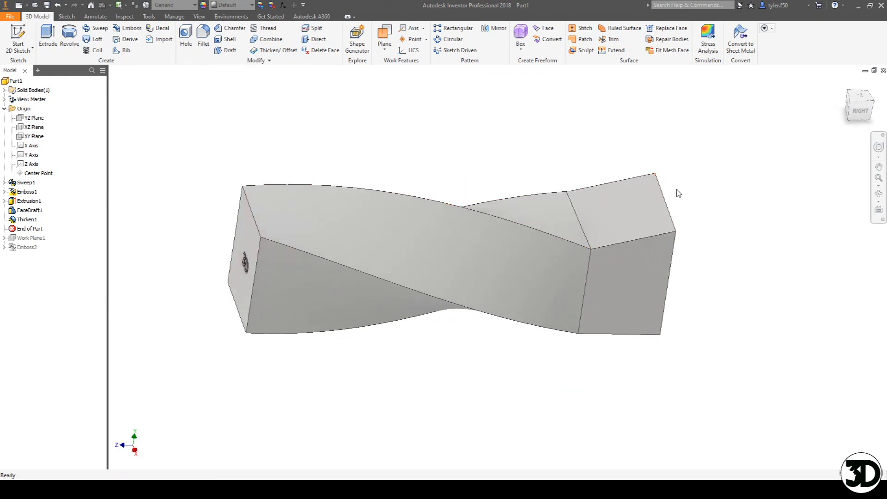
{"action": "left_click_drag", "start_coordinate": [558, 300], "coordinate": [608, 279]}
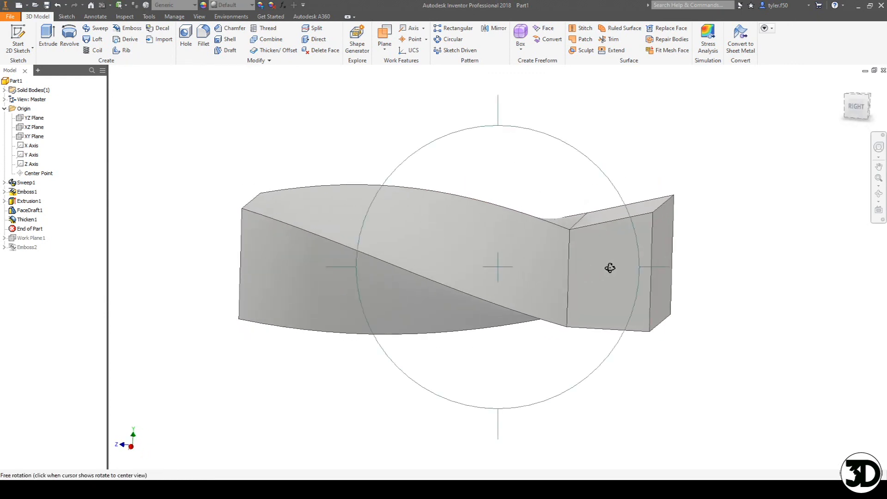
{"action": "key", "text": "Escape"}
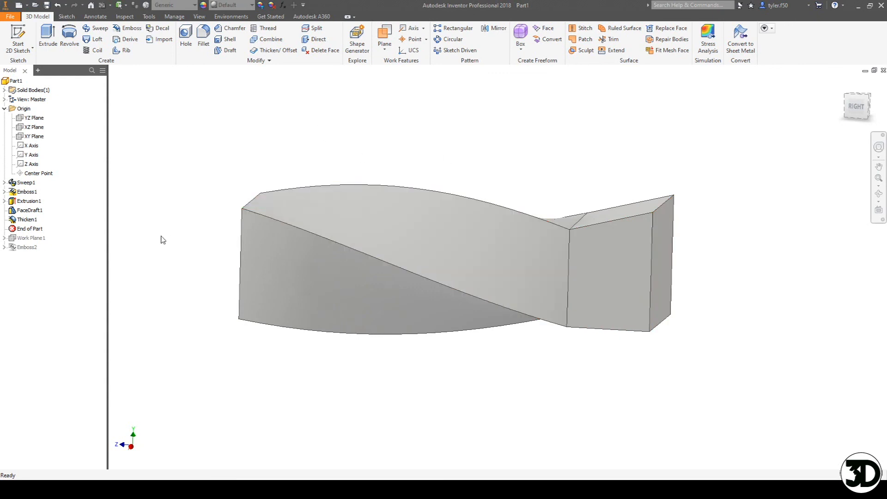
Thicken the block's end face outward by 0.5 in
{"action": "right_click", "coordinate": [29, 203]}
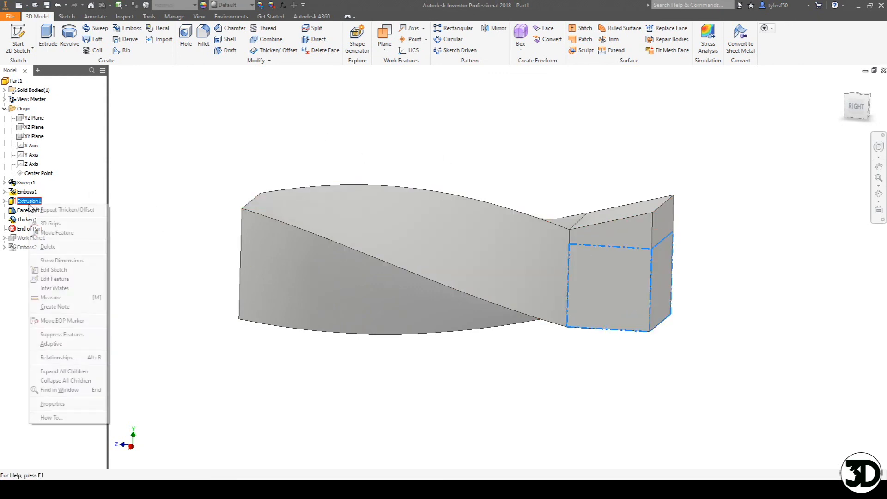
{"action": "left_click", "coordinate": [153, 156]}
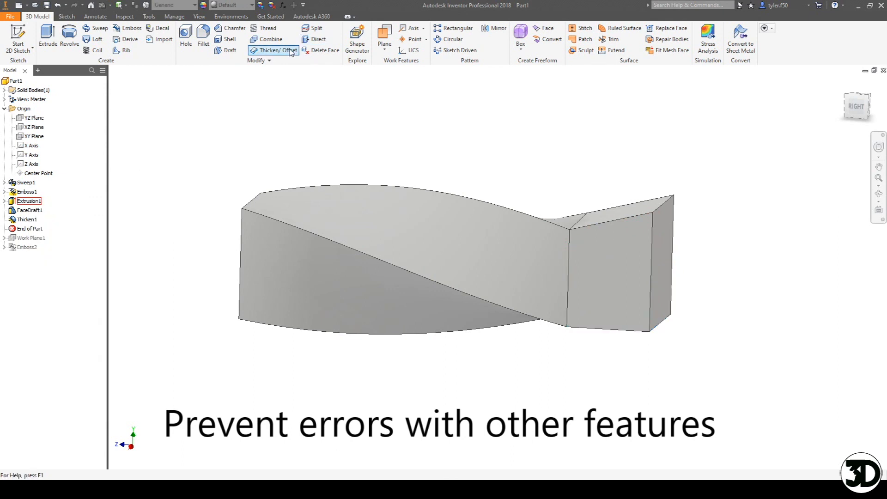
{"action": "left_click", "coordinate": [273, 50]}
{"action": "left_click", "coordinate": [662, 263]}
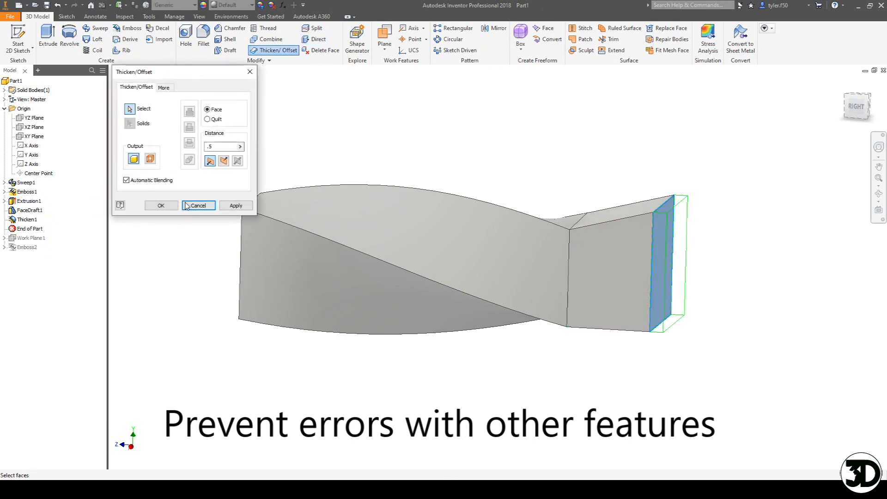
{"action": "left_click", "coordinate": [157, 205]}
{"action": "key", "text": "F4"}
{"action": "left_click_drag", "start_coordinate": [556, 268], "coordinate": [581, 262]}
{"action": "key", "text": "F4"}
{"action": "left_click_drag", "start_coordinate": [480, 226], "coordinate": [532, 199]}
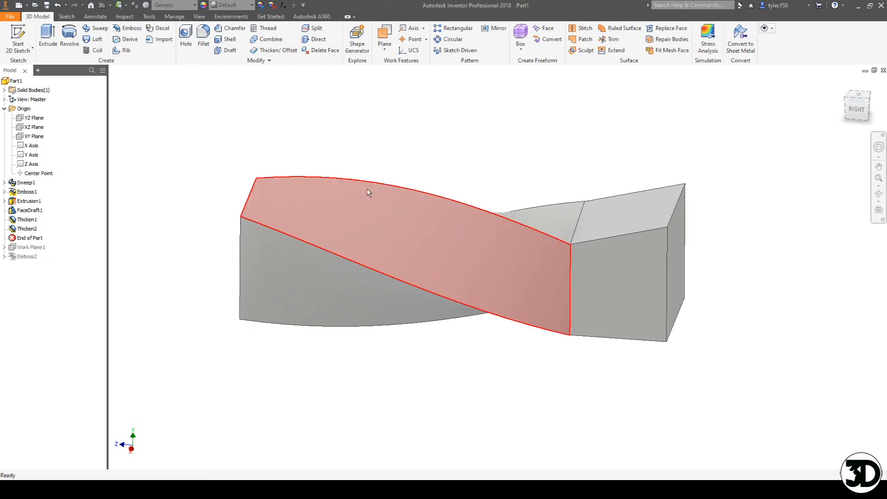
{"action": "mouse_move", "coordinate": [382, 207]}
{"action": "middle_click_drag", "start_coordinate": [486, 181], "coordinate": [484, 224], "text": "shift"}
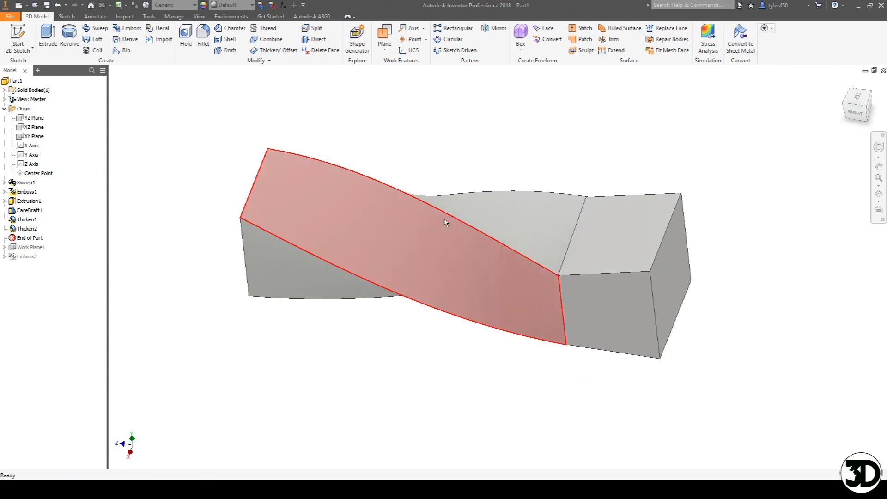